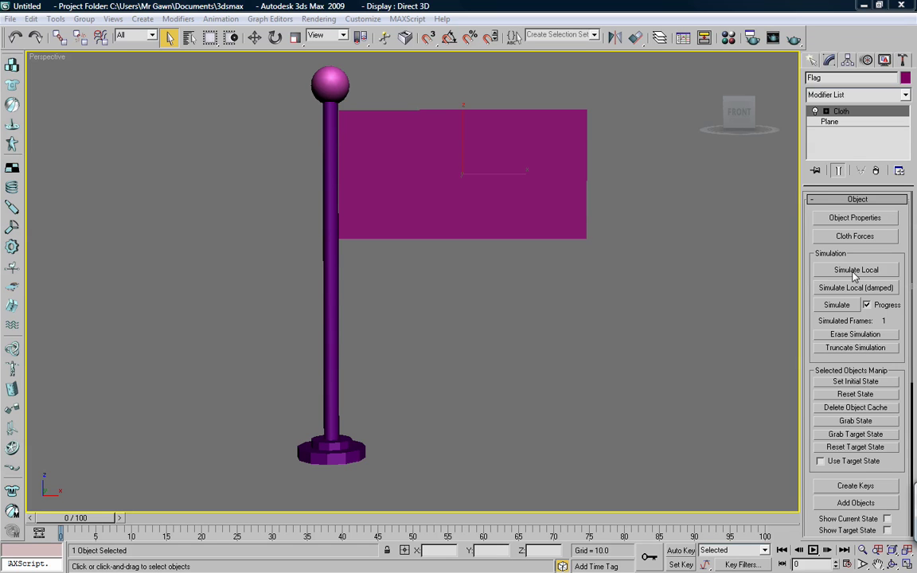
Step: Run the flag's cloth simulation, scrub back, erase the cache and review Simulation Parameters
{"action": "left_click", "coordinate": [835, 306]}
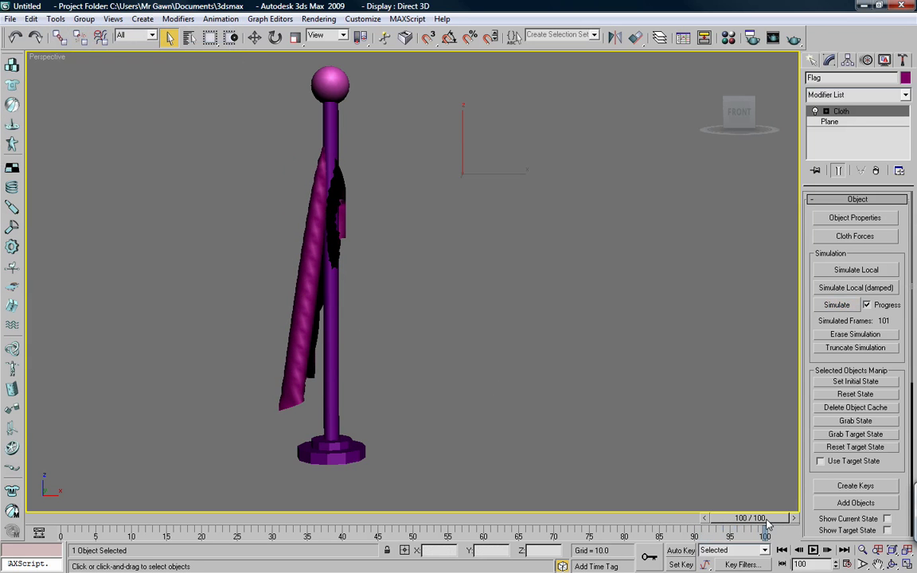
{"action": "left_click_drag", "start_coordinate": [764, 521], "coordinate": [56, 533]}
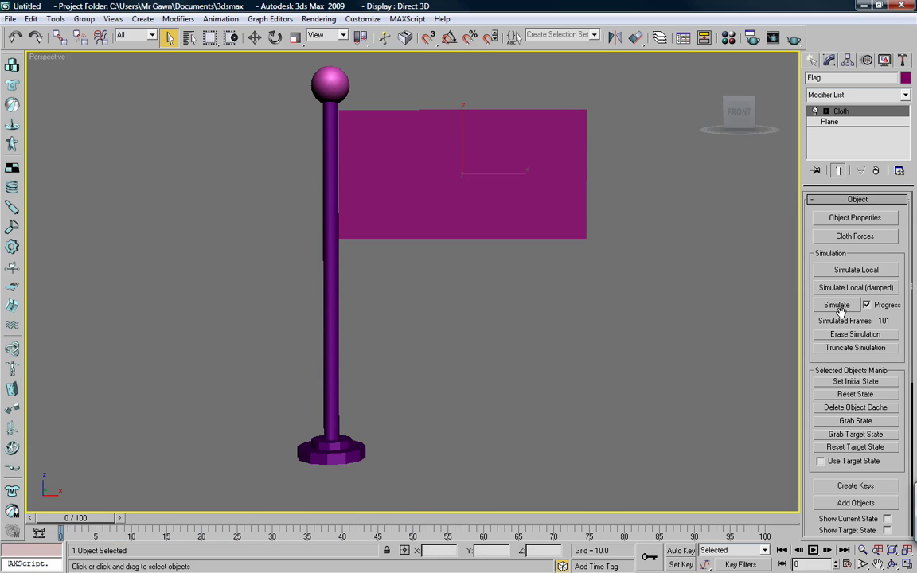
{"action": "left_click", "coordinate": [846, 337]}
{"action": "mouse_move", "coordinate": [807, 334]}
{"action": "left_mouse_down"}
{"action": "mouse_move", "coordinate": [817, 127]}
{"action": "mouse_move", "coordinate": [820, 191]}
{"action": "left_mouse_up"}
{"action": "scroll", "coordinate": [807, 255], "scroll_direction": "down", "scroll_amount": 5}
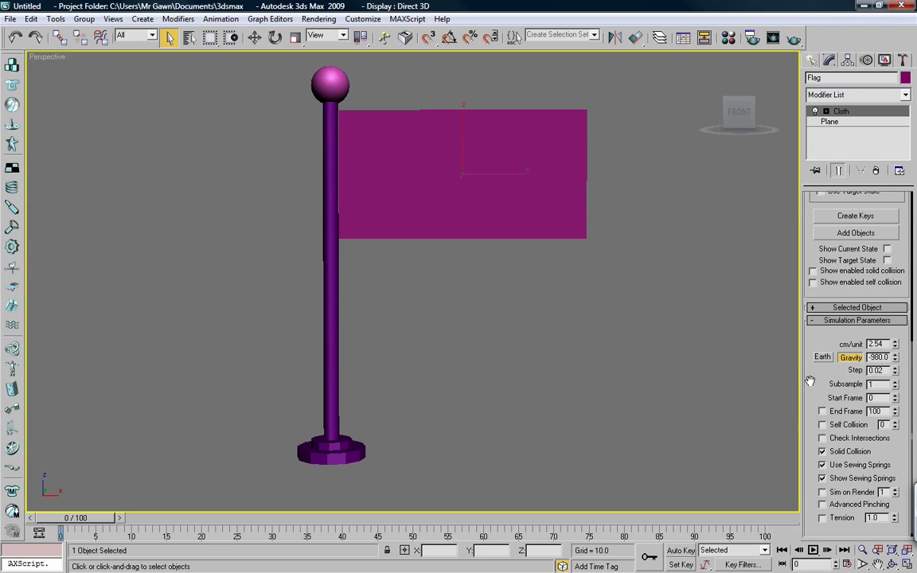
{"action": "left_click_drag", "start_coordinate": [810, 343], "coordinate": [810, 339]}
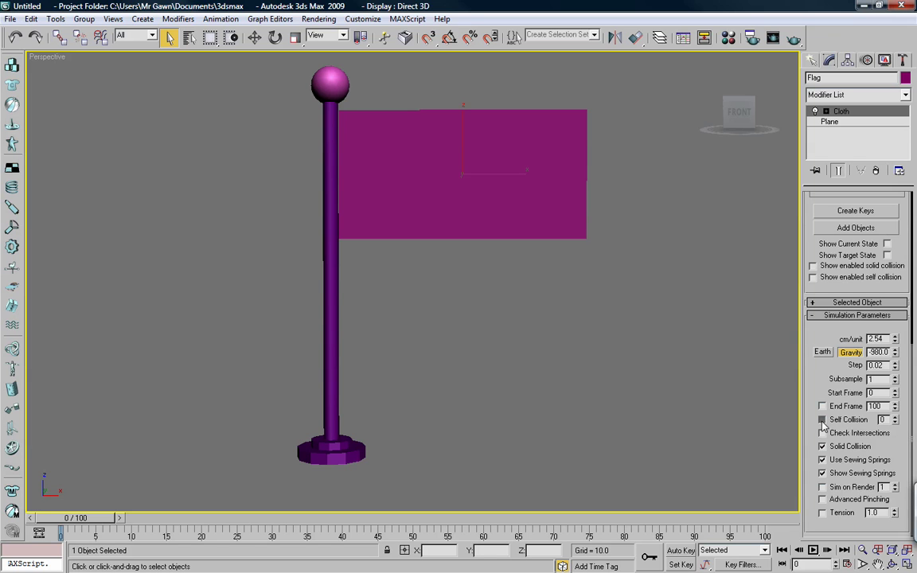
{"action": "scroll", "coordinate": [855, 358], "scroll_direction": "up", "scroll_amount": 5}
Step: Re-simulate the flag cloth, play the animation back and rewind to frame 0
{"action": "left_click", "coordinate": [837, 302]}
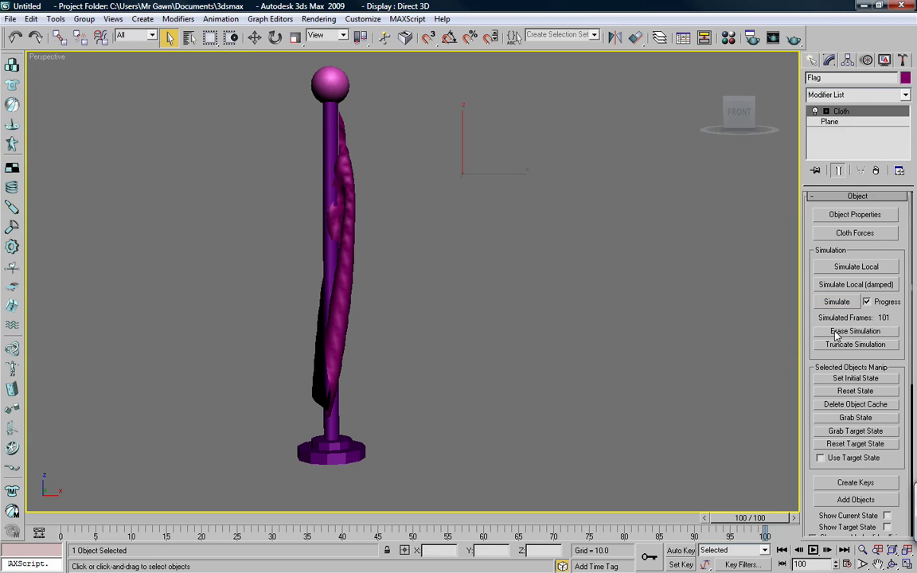
{"action": "key", "text": "Home"}
{"action": "left_click", "coordinate": [813, 552]}
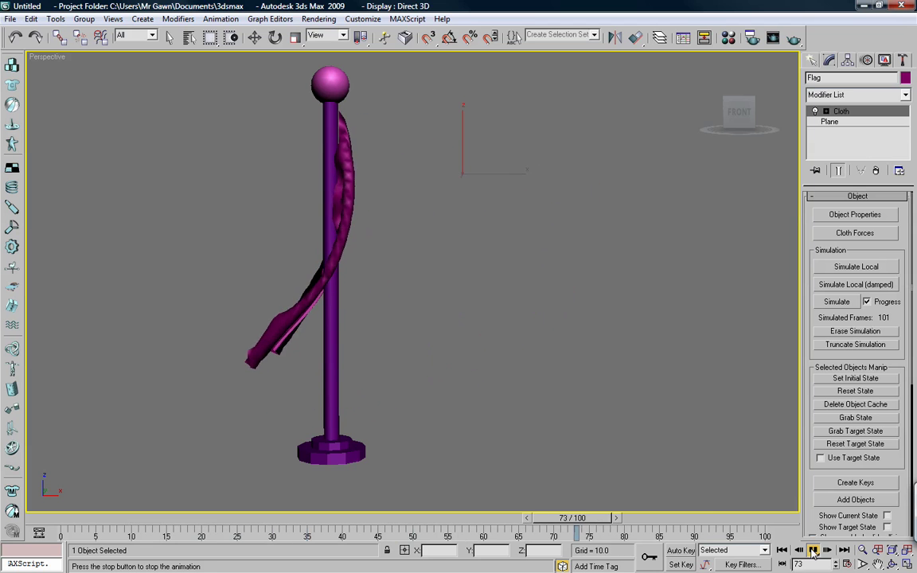
{"action": "left_click", "coordinate": [812, 549]}
{"action": "left_click", "coordinate": [782, 551]}
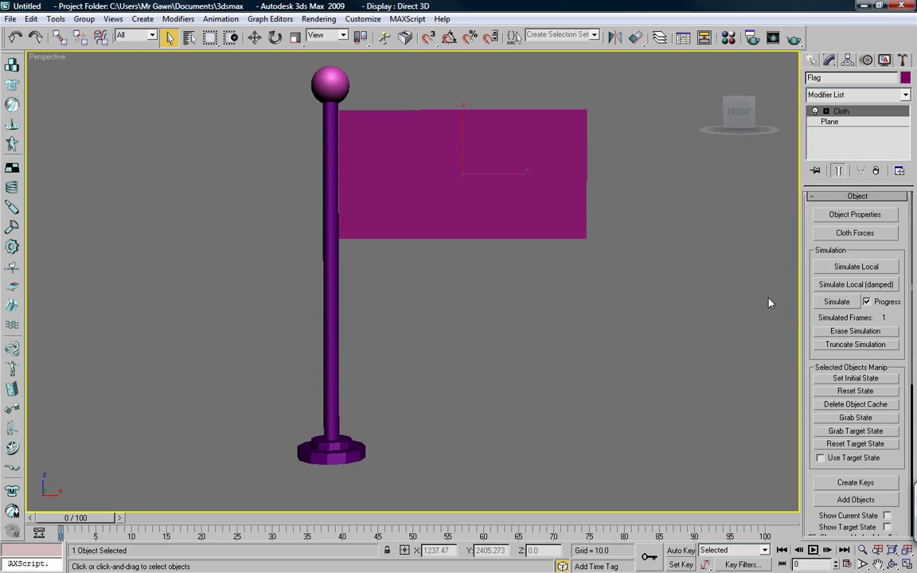
Step: Create a Wind force gizmo to the right of the flag
{"action": "left_click", "coordinate": [811, 61]}
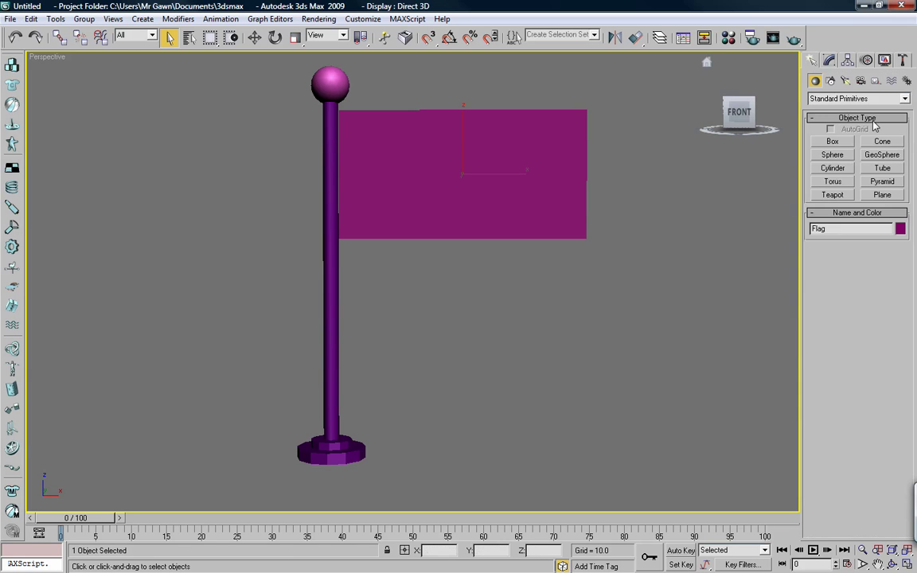
{"action": "left_click", "coordinate": [891, 81]}
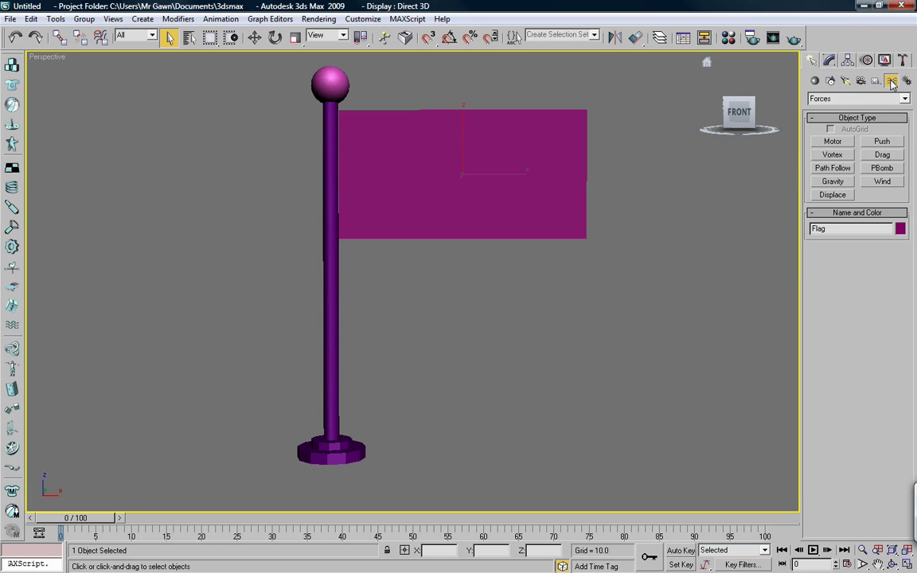
{"action": "left_click", "coordinate": [882, 181]}
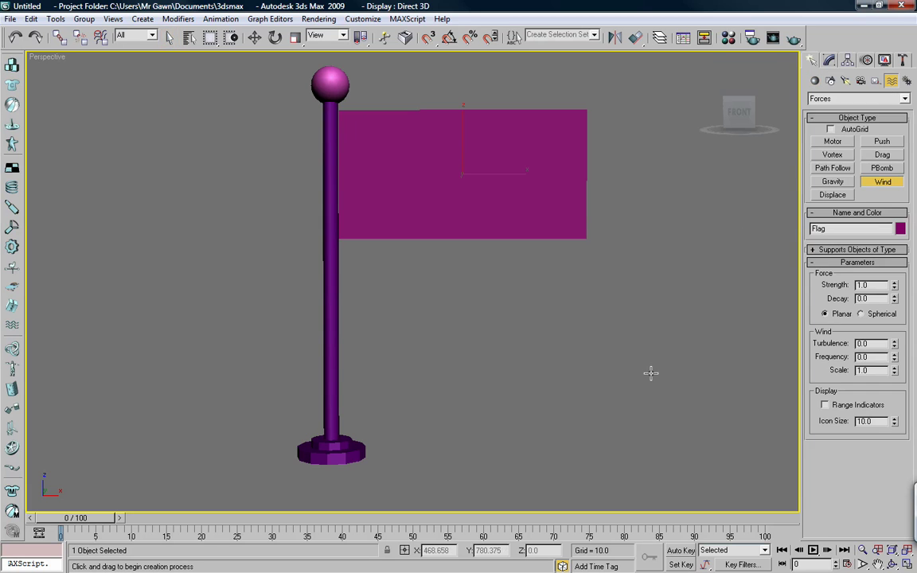
{"action": "left_click_drag", "start_coordinate": [645, 444], "coordinate": [671, 444]}
{"action": "right_click", "coordinate": [671, 444]}
{"action": "key", "text": "ctrl+z"}
{"action": "left_click_drag", "start_coordinate": [602, 417], "coordinate": [622, 437]}
Step: With Angle Snap on, rotate the wind 90° to blow horizontally and raise it slightly
{"action": "left_click", "coordinate": [449, 37]}
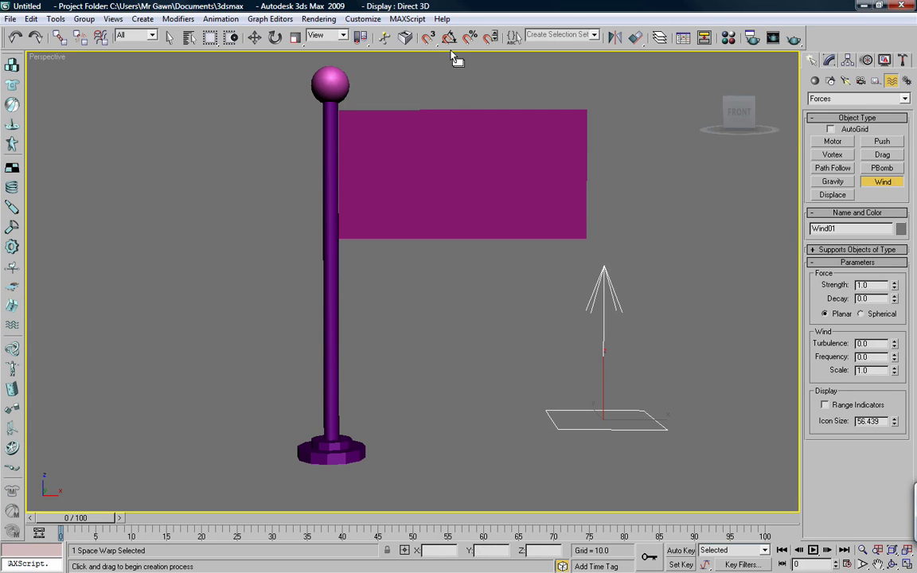
{"action": "left_click", "coordinate": [274, 37]}
{"action": "left_click_drag", "start_coordinate": [606, 373], "coordinate": [633, 363]}
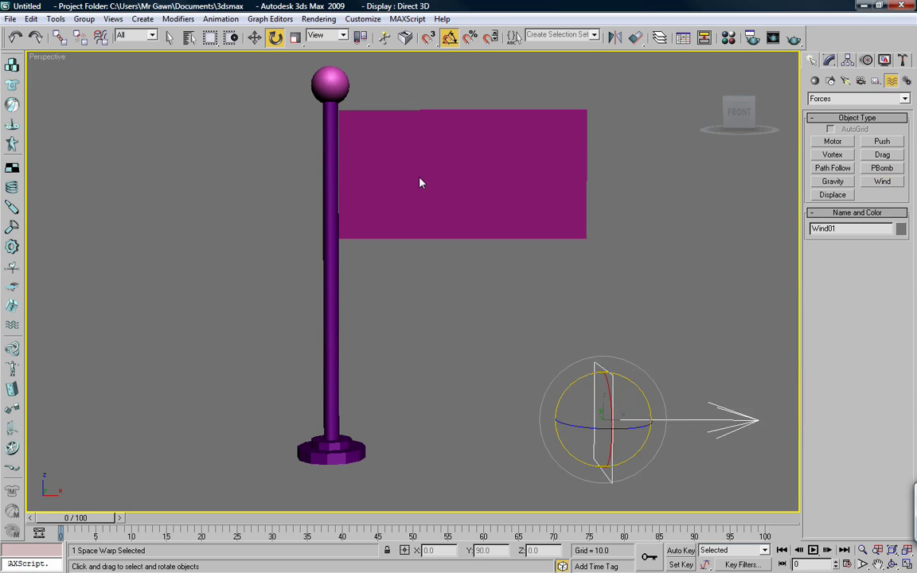
{"action": "left_click", "coordinate": [254, 38]}
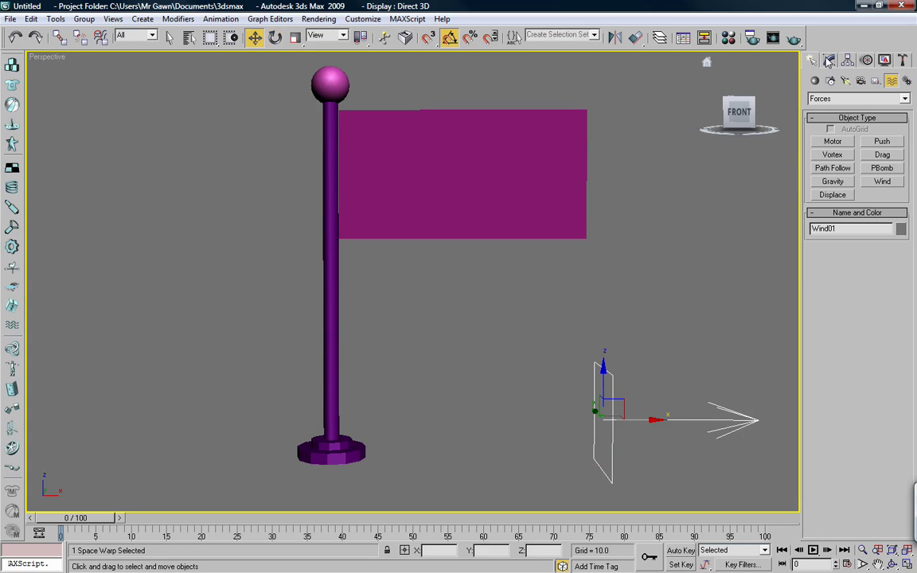
{"action": "left_click", "coordinate": [829, 60]}
{"action": "left_click_drag", "start_coordinate": [603, 384], "coordinate": [615, 322]}
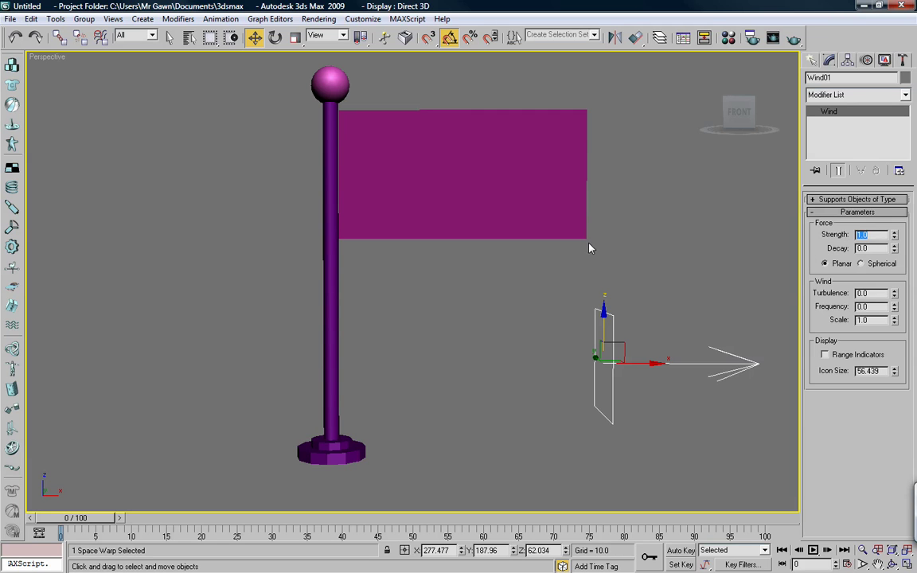
Step: Add Wind01 to the flag's Cloth Forces in Simulation
{"action": "left_click", "coordinate": [520, 204]}
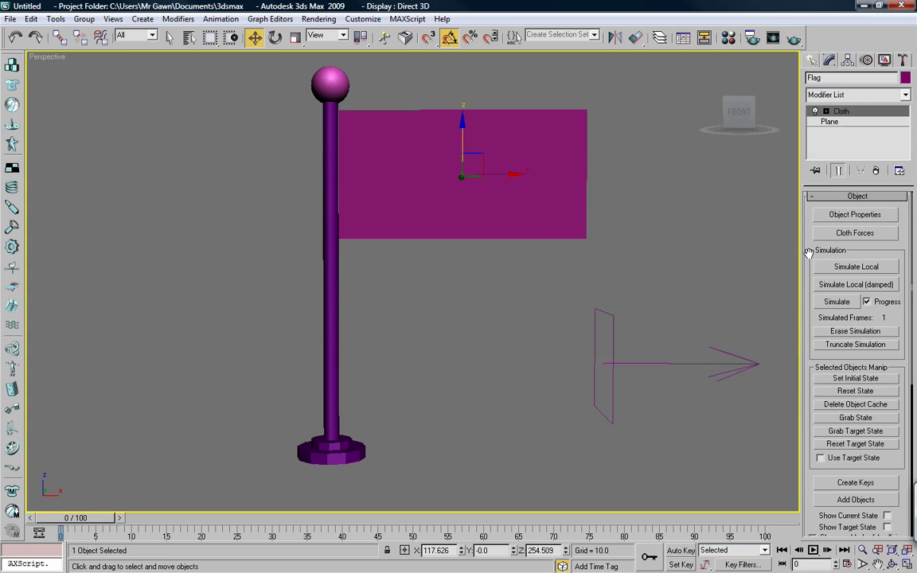
{"action": "left_click", "coordinate": [853, 233]}
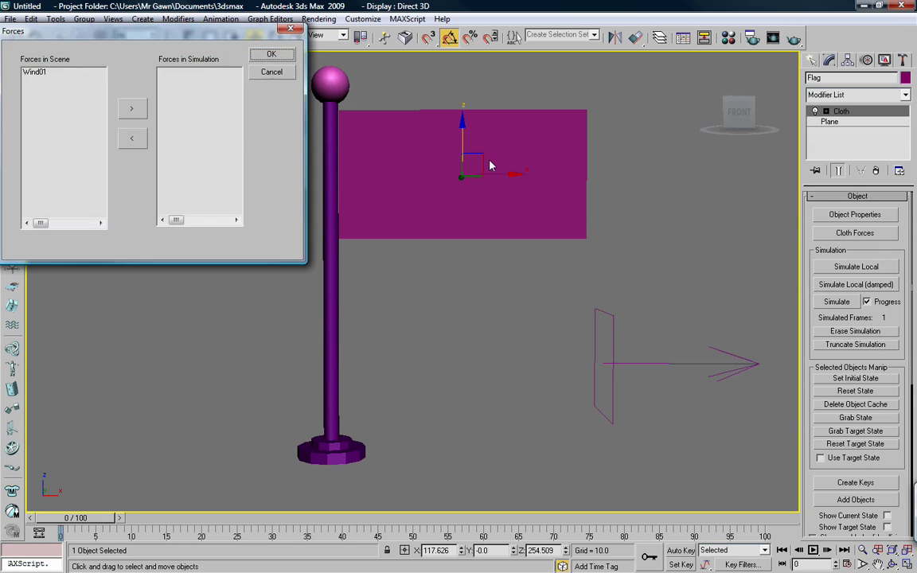
{"action": "left_click", "coordinate": [33, 73]}
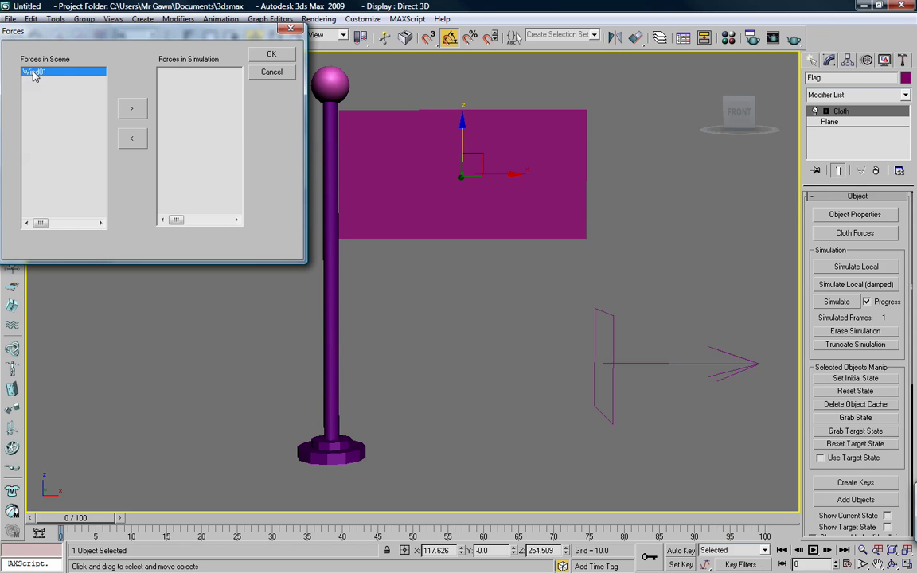
{"action": "left_click", "coordinate": [132, 109]}
{"action": "left_click", "coordinate": [272, 55]}
Step: Rename the wind force to 'W Flag'
{"action": "left_click", "coordinate": [660, 364]}
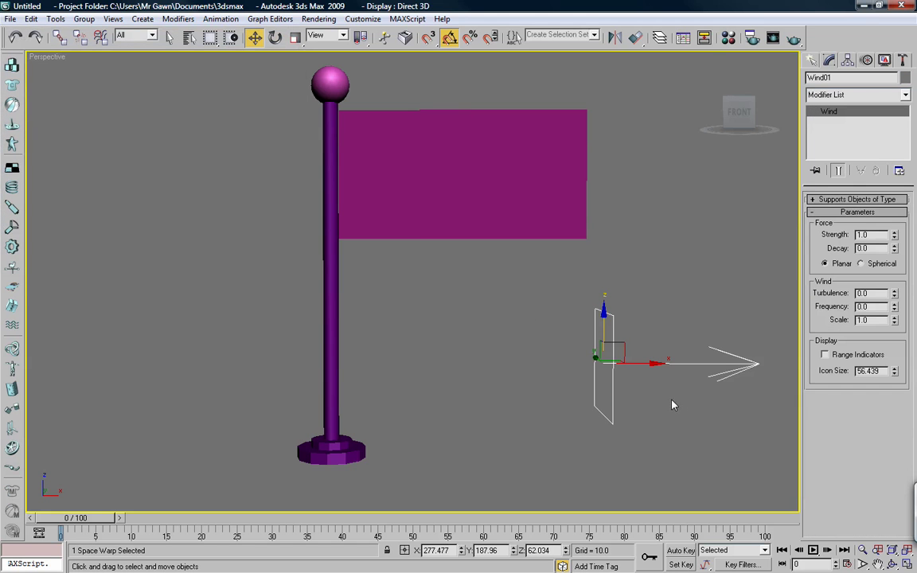
{"action": "double_click", "coordinate": [837, 77]}
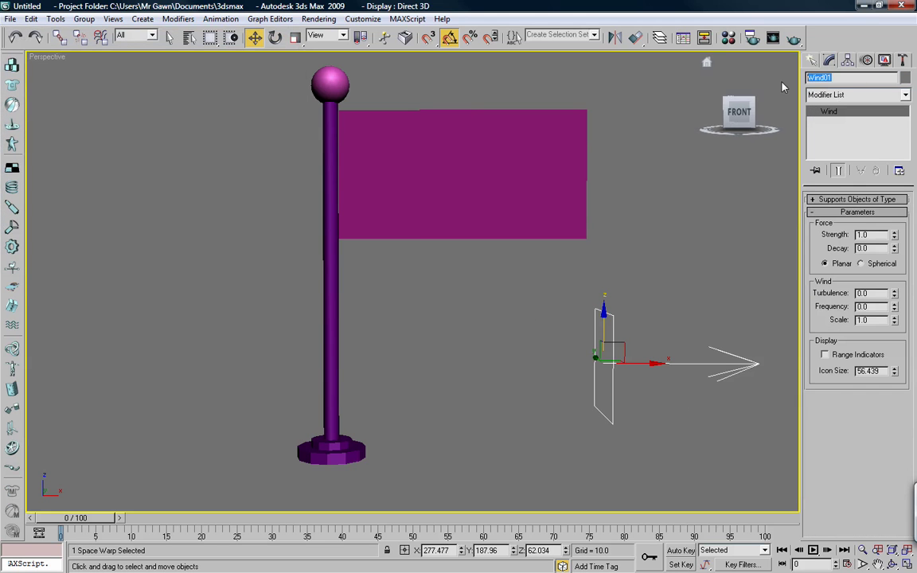
{"action": "type", "text": "W Flag"}
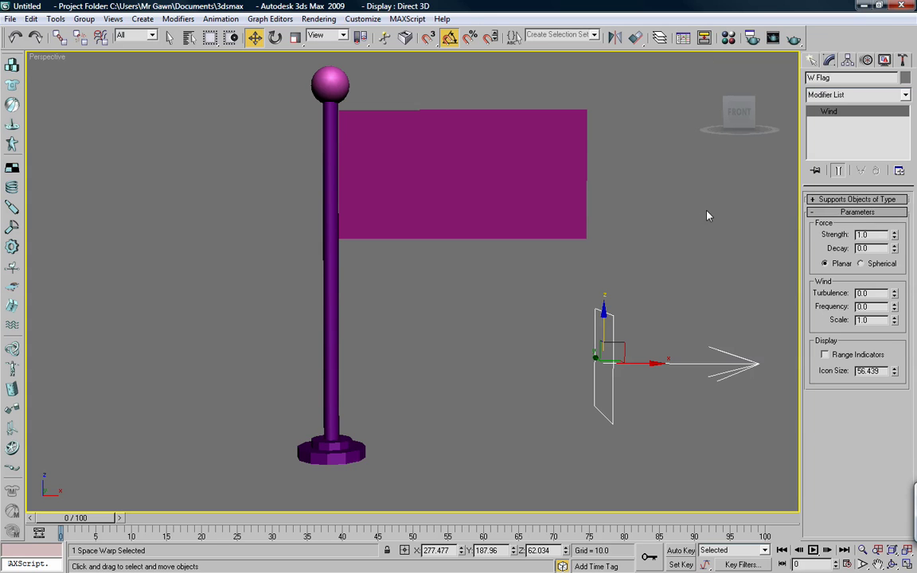
Step: Remove W Flag from the flag's cloth forces, add it back, and reselect the flag
{"action": "left_click", "coordinate": [553, 194]}
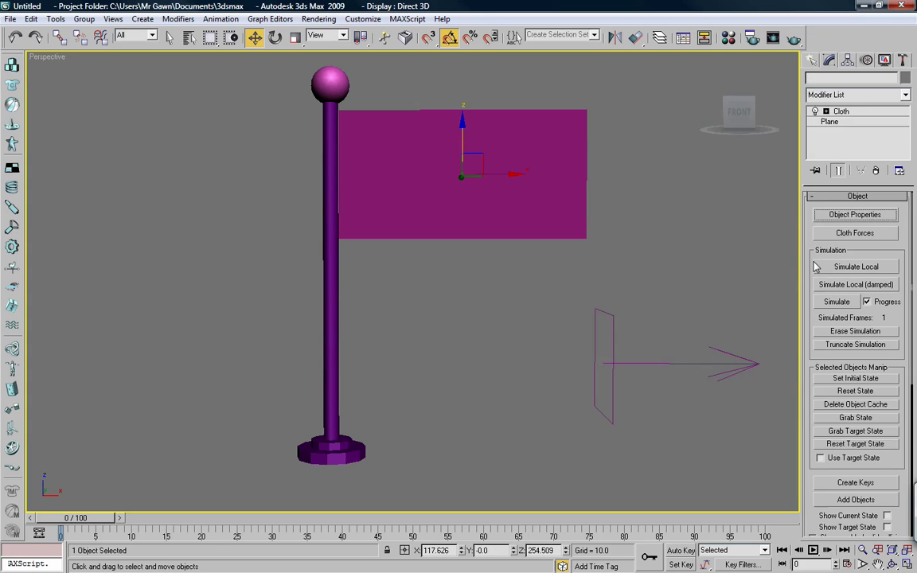
{"action": "left_click", "coordinate": [855, 232]}
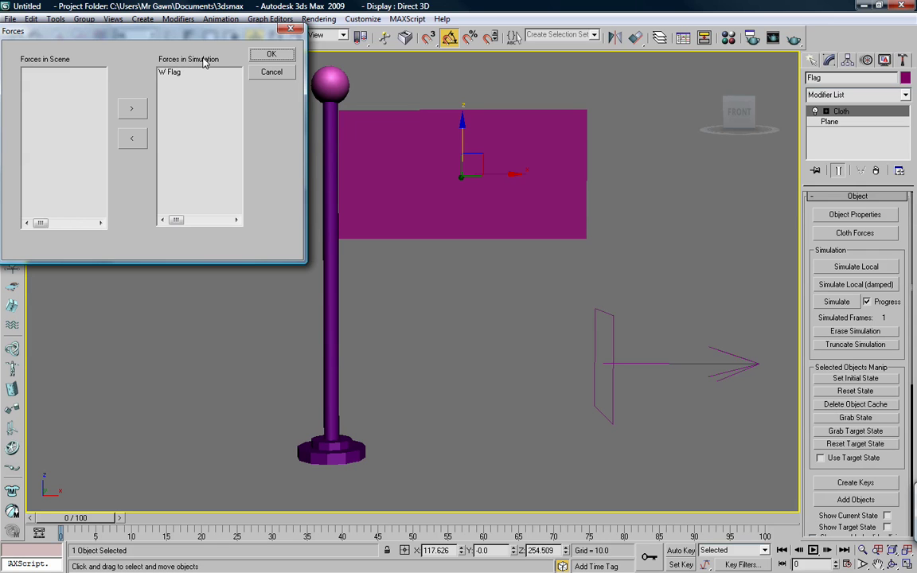
{"action": "left_click", "coordinate": [171, 77]}
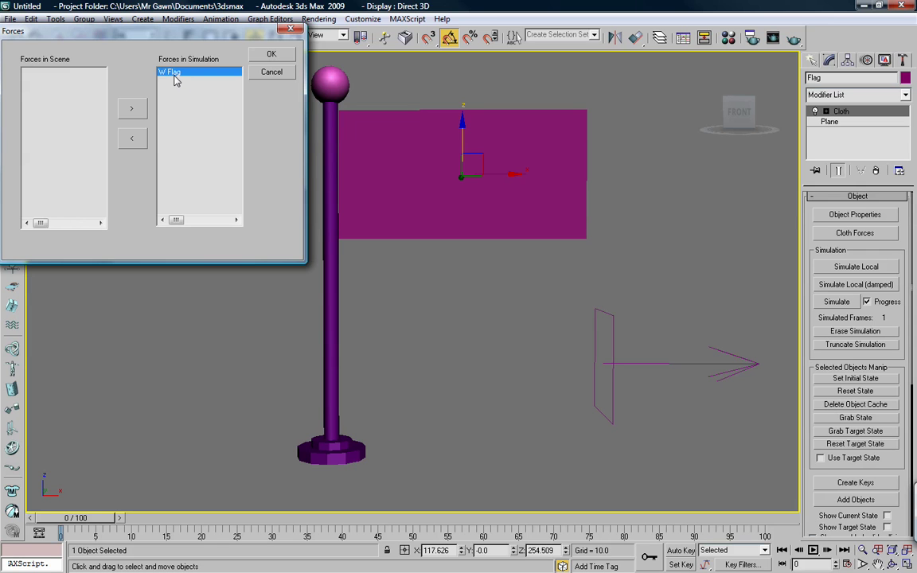
{"action": "left_click", "coordinate": [132, 141]}
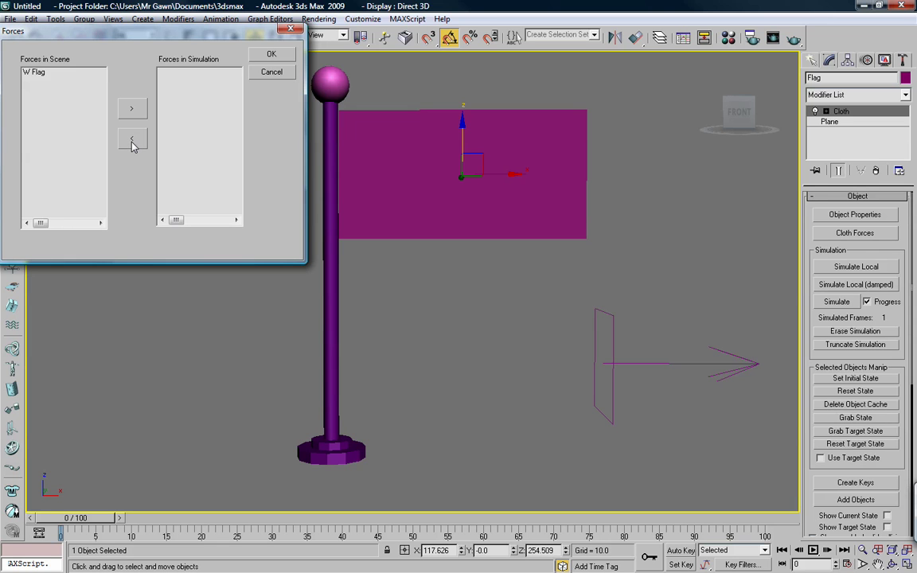
{"action": "left_click", "coordinate": [37, 74]}
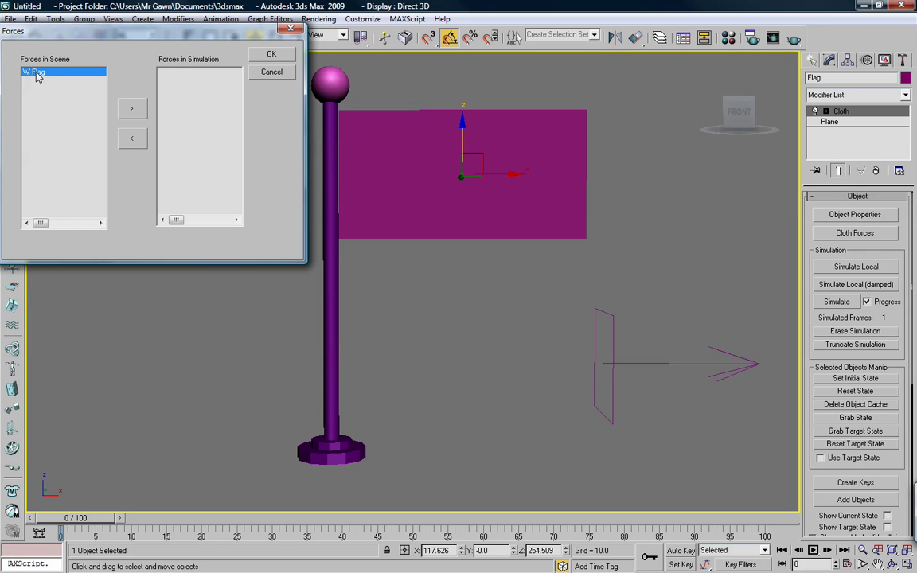
{"action": "left_click", "coordinate": [133, 111]}
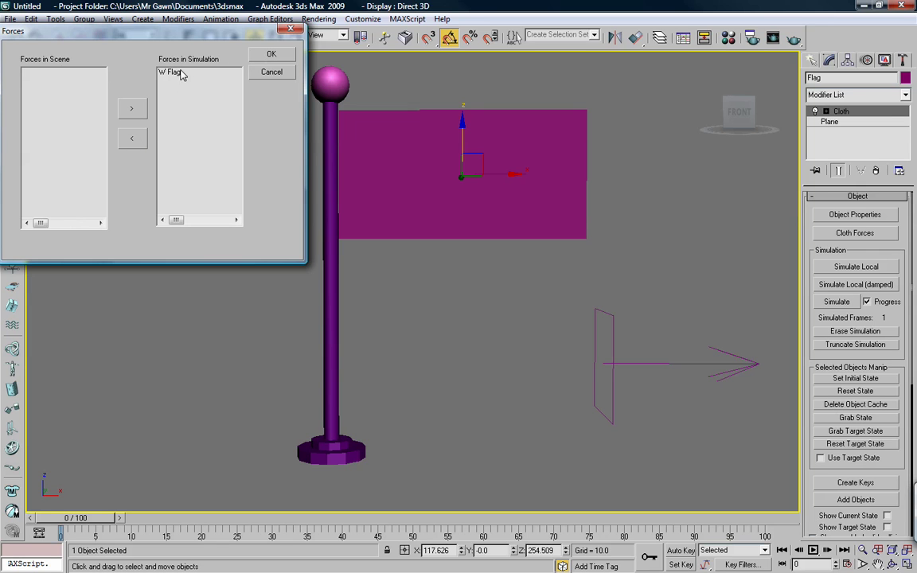
{"action": "left_click", "coordinate": [267, 55]}
{"action": "left_click", "coordinate": [267, 57]}
{"action": "left_click", "coordinate": [579, 193]}
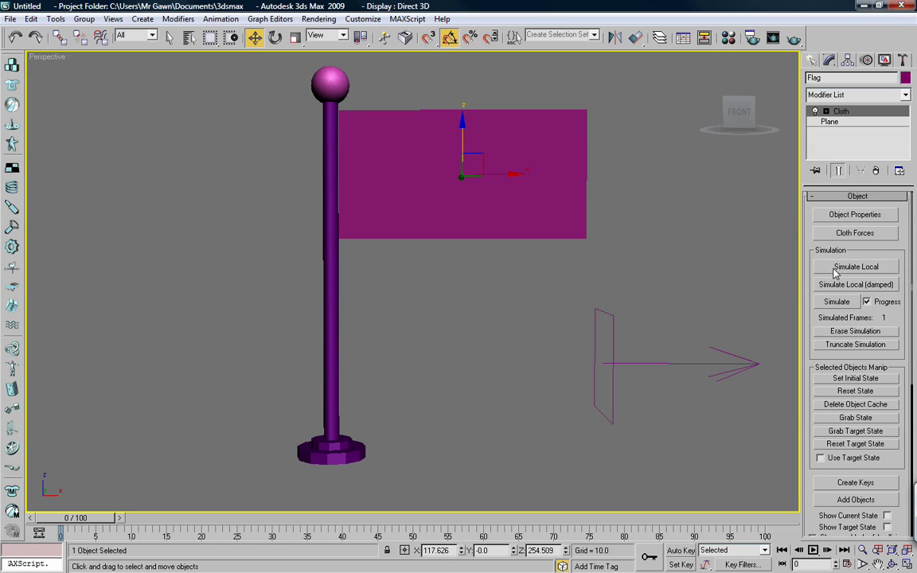
{"action": "left_click", "coordinate": [835, 302]}
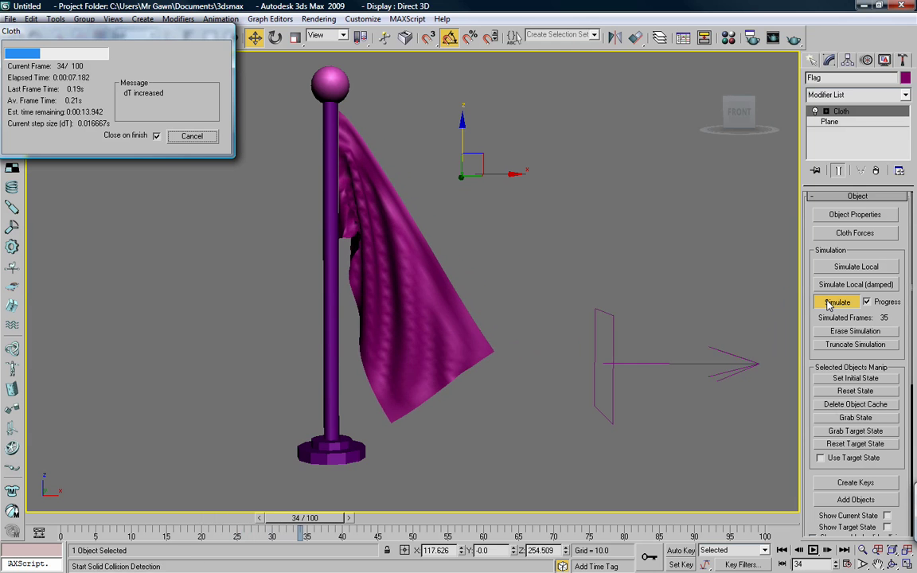
{"action": "left_click", "coordinate": [193, 136]}
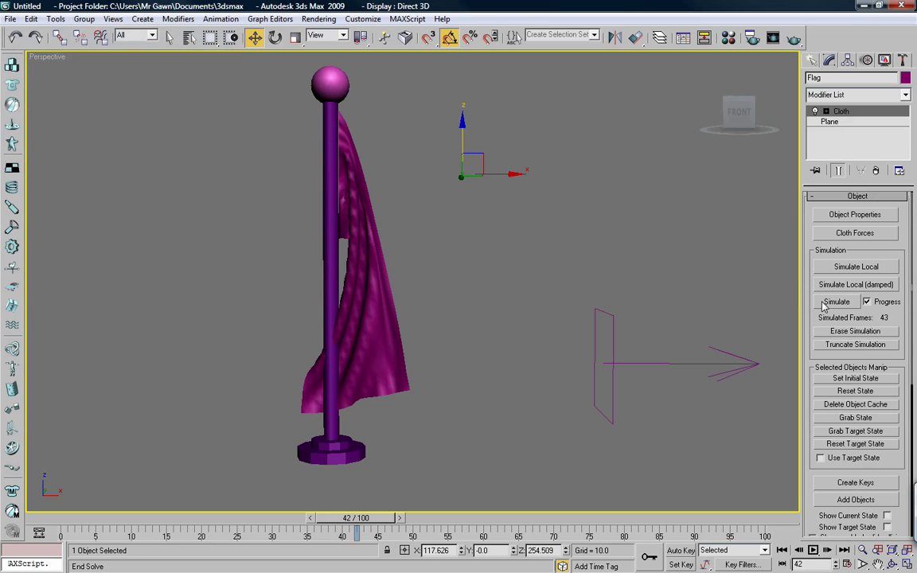
{"action": "left_click", "coordinate": [832, 333]}
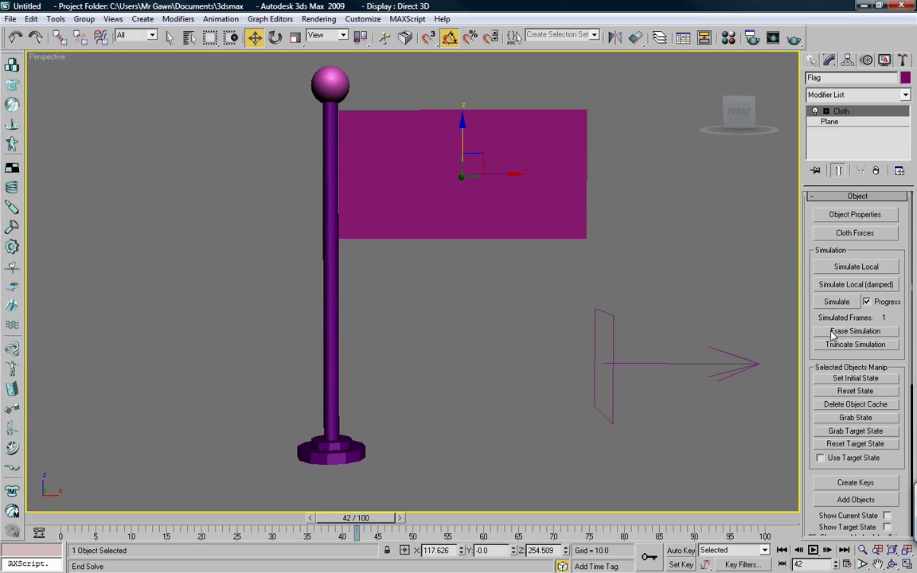
Step: Set the wind's Frequency to 0.5
{"action": "left_click", "coordinate": [593, 393]}
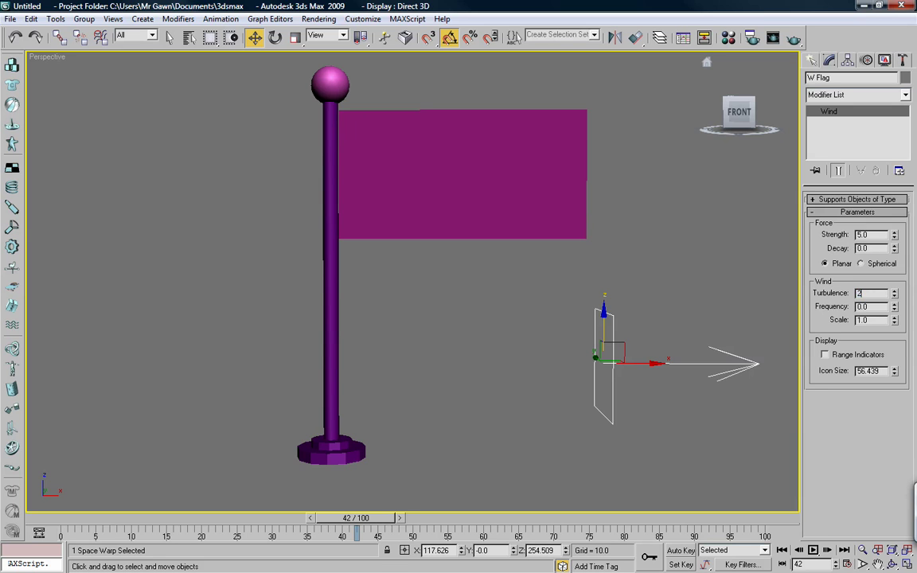
{"action": "key", "text": "BackSpace"}
{"action": "key", "text": "Tab"}
{"action": "left_click", "coordinate": [807, 253]}
Step: Simulate the flag cloth over all frames, then play and stop the animation
{"action": "left_click", "coordinate": [566, 189]}
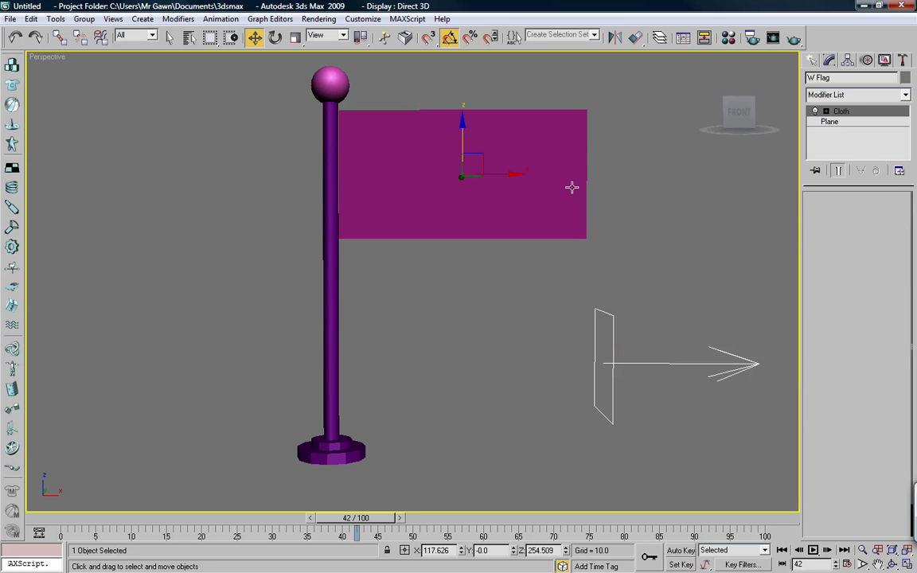
{"action": "left_click", "coordinate": [832, 303]}
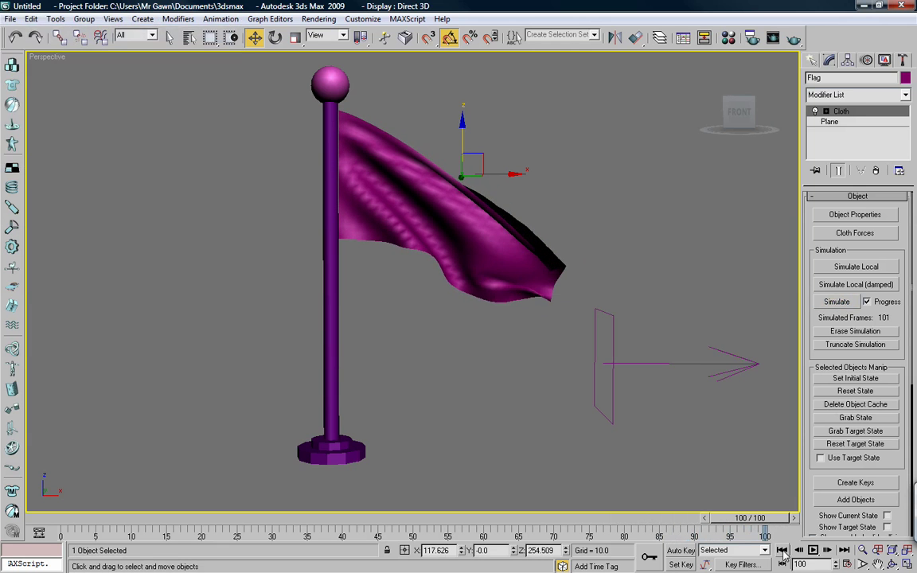
{"action": "left_click", "coordinate": [813, 550]}
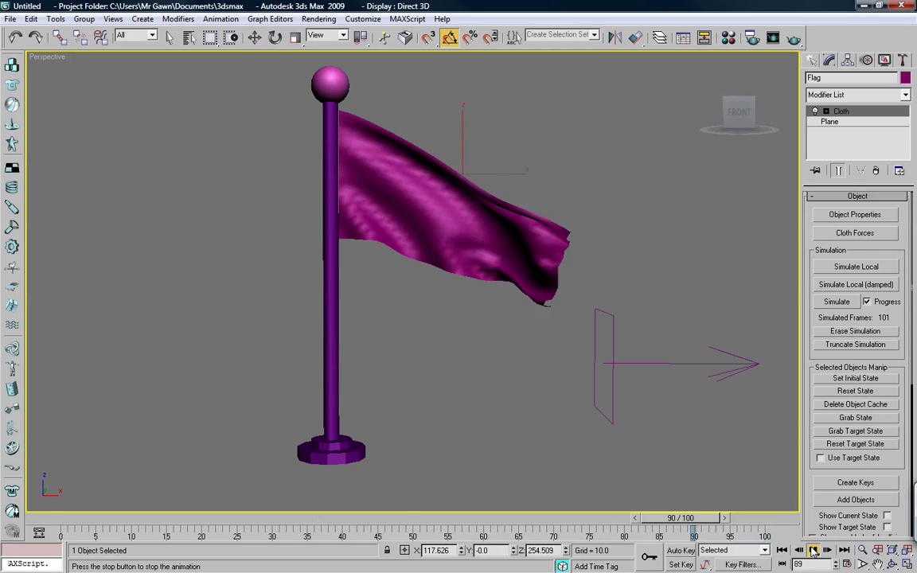
{"action": "left_click", "coordinate": [782, 550]}
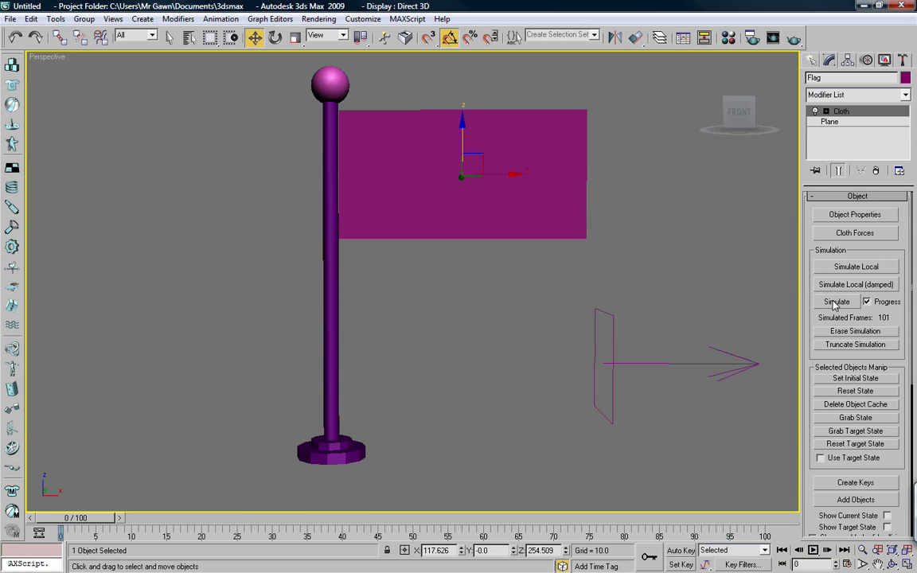
Step: Erase the flag simulation and settle it with Simulate Local, then Simulate Local (damped)
{"action": "left_click", "coordinate": [834, 330]}
{"action": "left_click", "coordinate": [831, 271]}
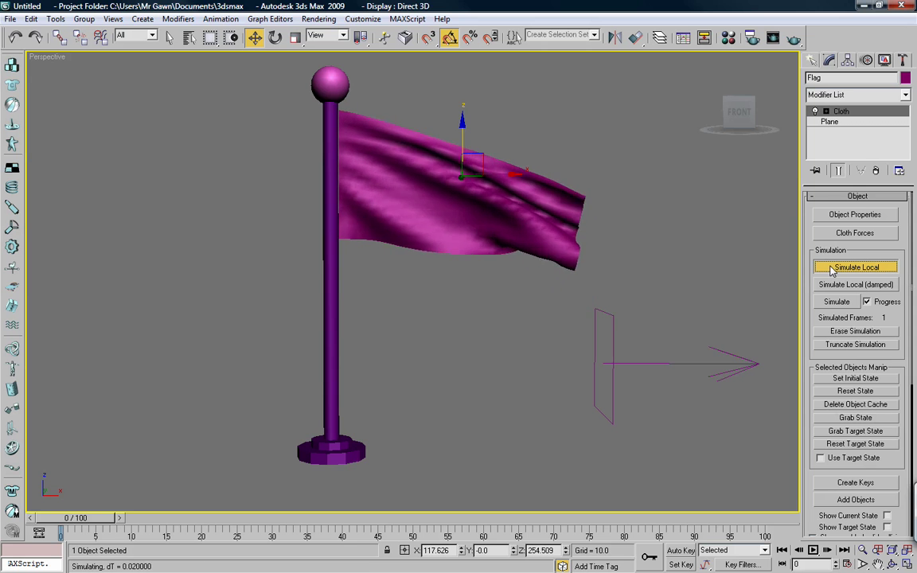
{"action": "left_click", "coordinate": [832, 270]}
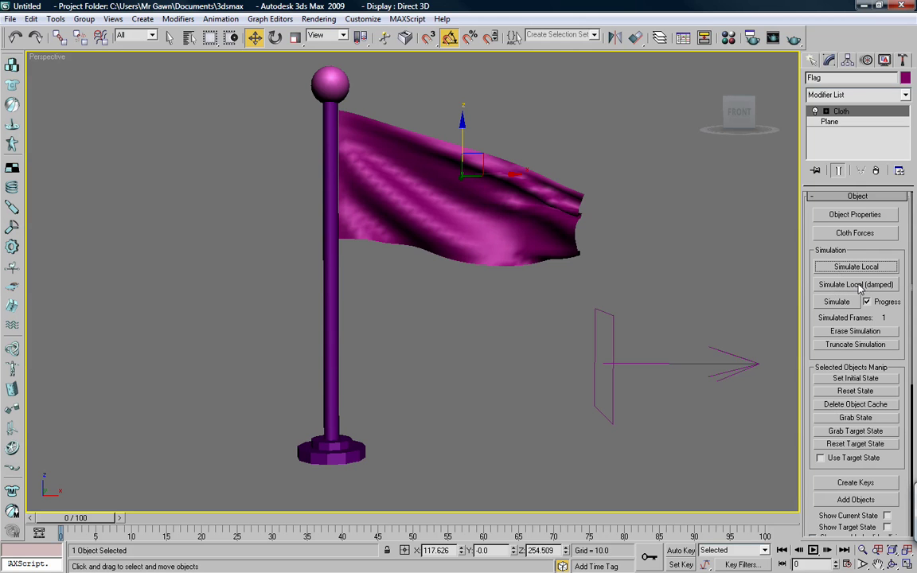
{"action": "left_click", "coordinate": [859, 287]}
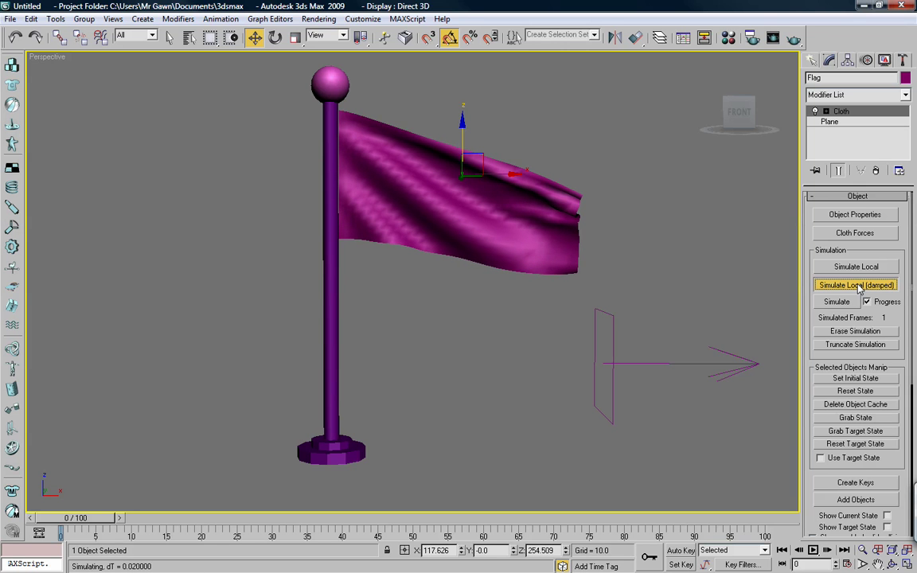
{"action": "left_click", "coordinate": [857, 287]}
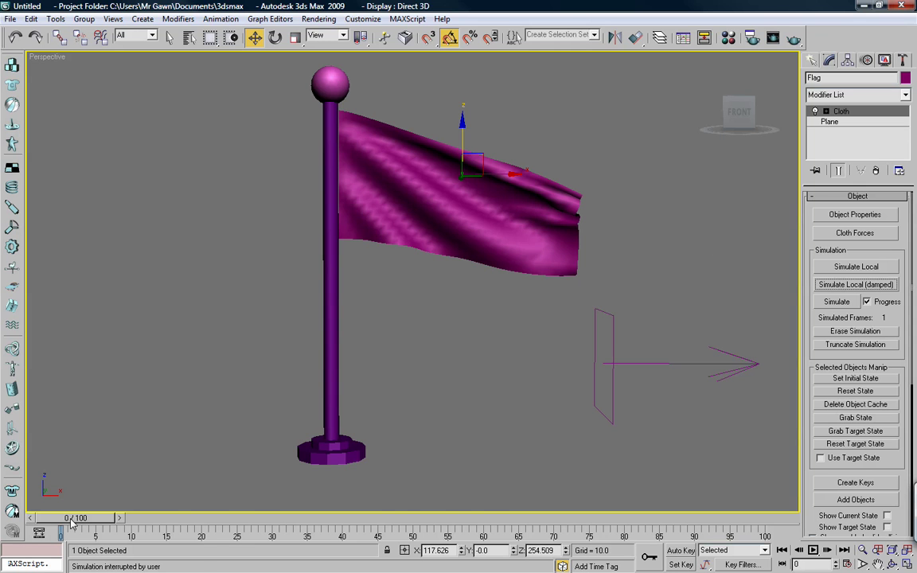
Step: Select the pole's base cylinder with the Move tool
{"action": "mouse_move", "coordinate": [70, 518]}
{"action": "left_mouse_down"}
{"action": "mouse_move", "coordinate": [410, 513]}
{"action": "mouse_move", "coordinate": [55, 515]}
{"action": "left_mouse_up"}
{"action": "key", "text": "w"}
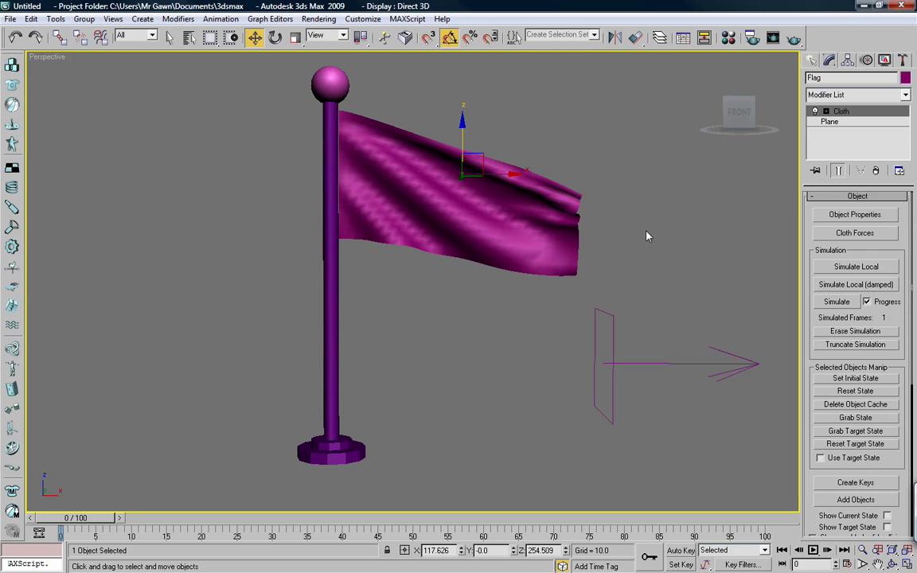
{"action": "left_click", "coordinate": [340, 455]}
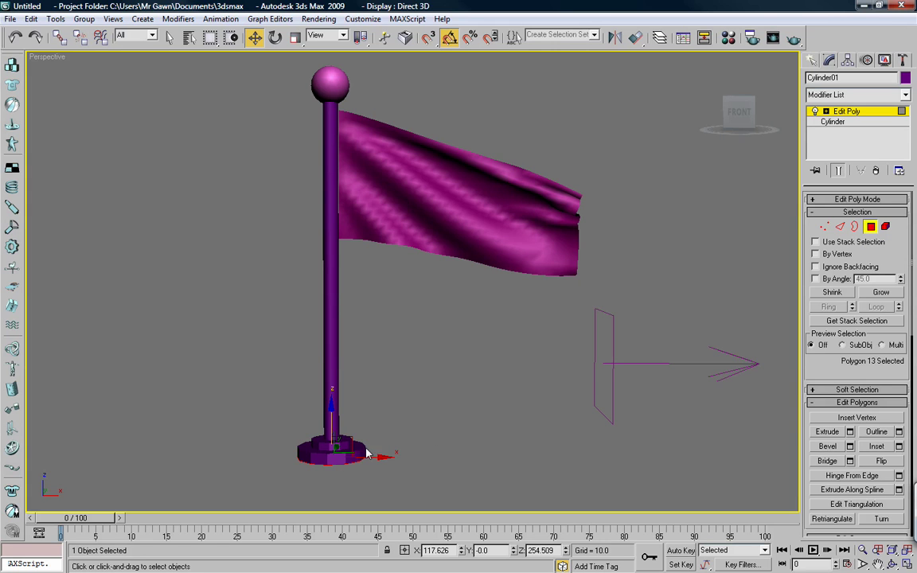
Step: Grow the base polygon selection, scale it outward and lower it slightly
{"action": "left_click", "coordinate": [880, 292]}
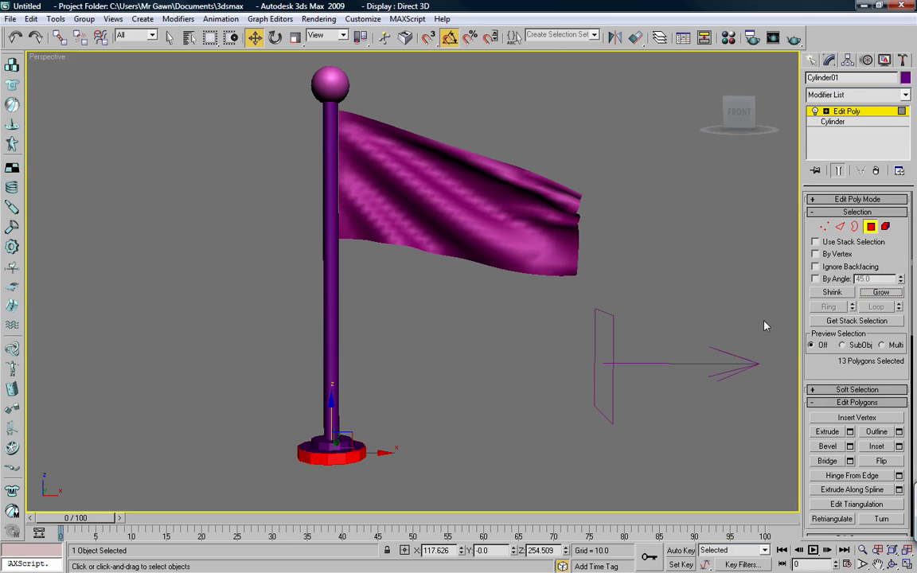
{"action": "left_click", "coordinate": [295, 41]}
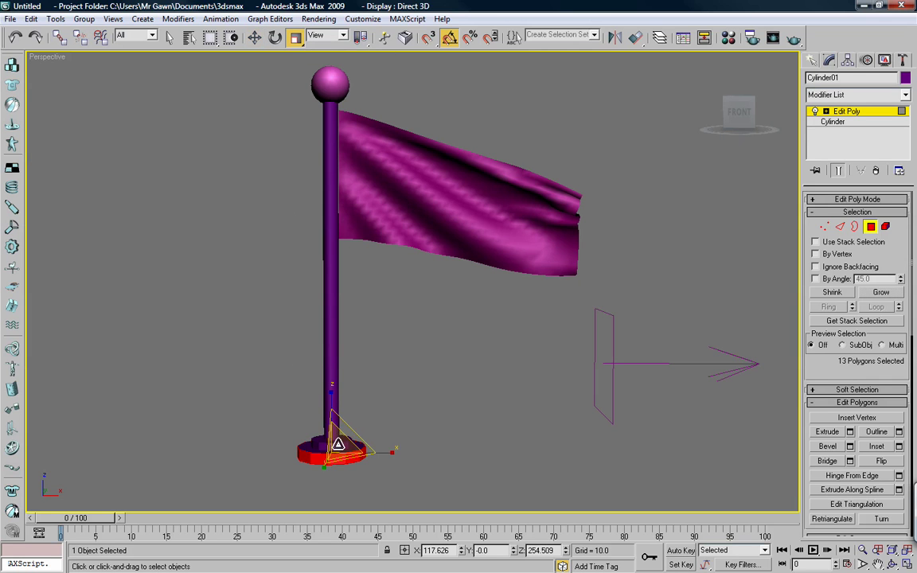
{"action": "left_click_drag", "start_coordinate": [336, 435], "coordinate": [335, 408]}
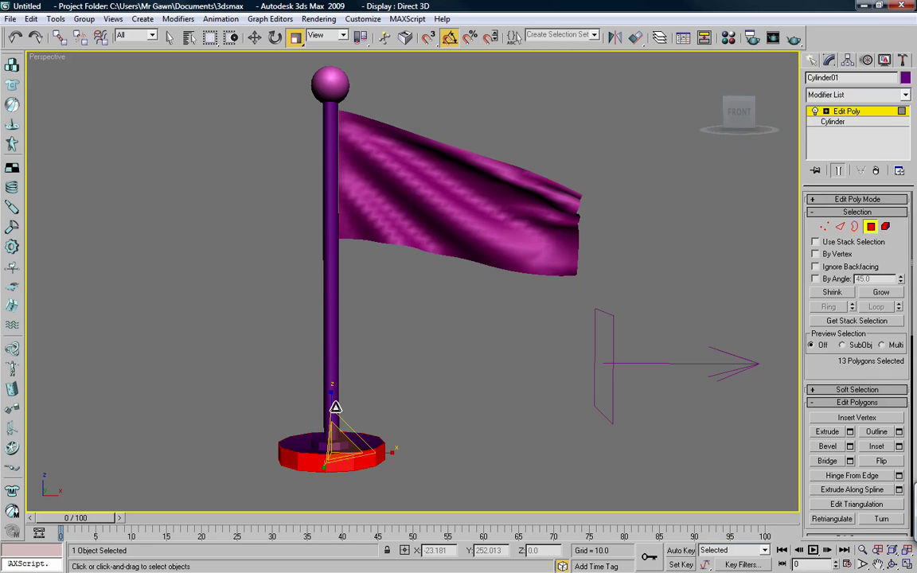
{"action": "left_click", "coordinate": [254, 38]}
{"action": "left_click_drag", "start_coordinate": [331, 419], "coordinate": [334, 427]}
Step: In the front view, select the base's vertices and raise the upper ones
{"action": "key", "text": "alt+w"}
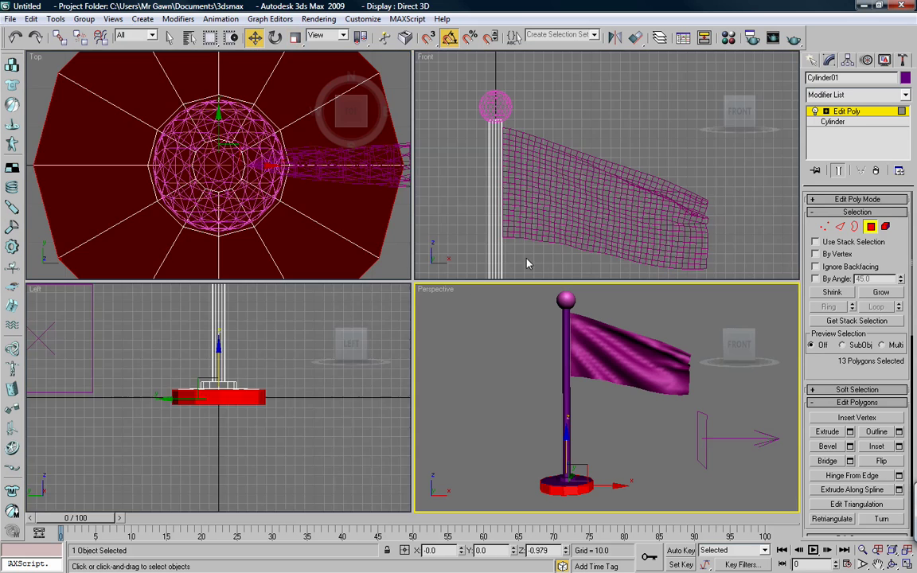
{"action": "right_click", "coordinate": [506, 202]}
{"action": "scroll", "coordinate": [507, 202], "scroll_direction": "down", "scroll_amount": 2}
{"action": "scroll", "coordinate": [583, 159], "scroll_direction": "up", "scroll_amount": 5}
{"action": "scroll", "coordinate": [608, 160], "scroll_direction": "up", "scroll_amount": 3}
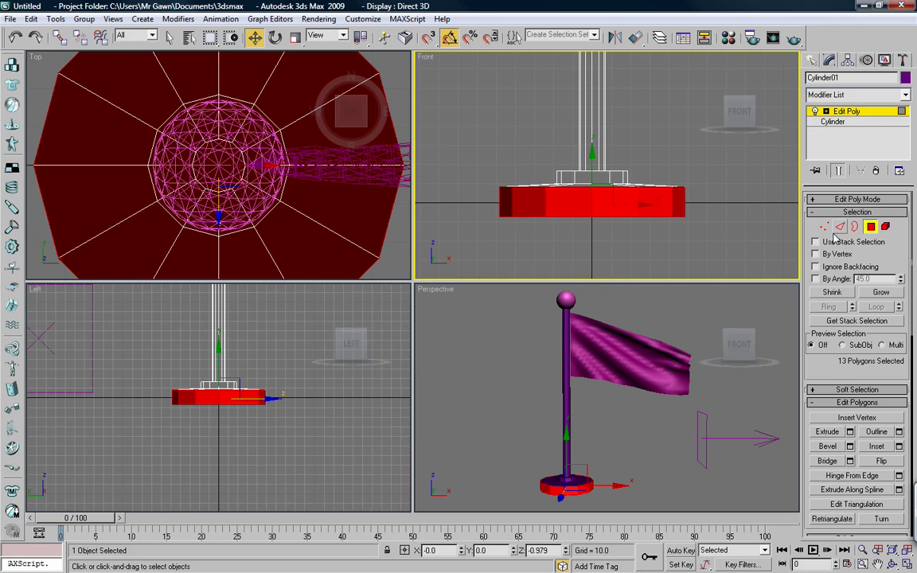
{"action": "key", "text": "1"}
{"action": "left_click_drag", "start_coordinate": [716, 229], "coordinate": [514, 157]}
{"action": "left_click_drag", "start_coordinate": [593, 145], "coordinate": [596, 135]}
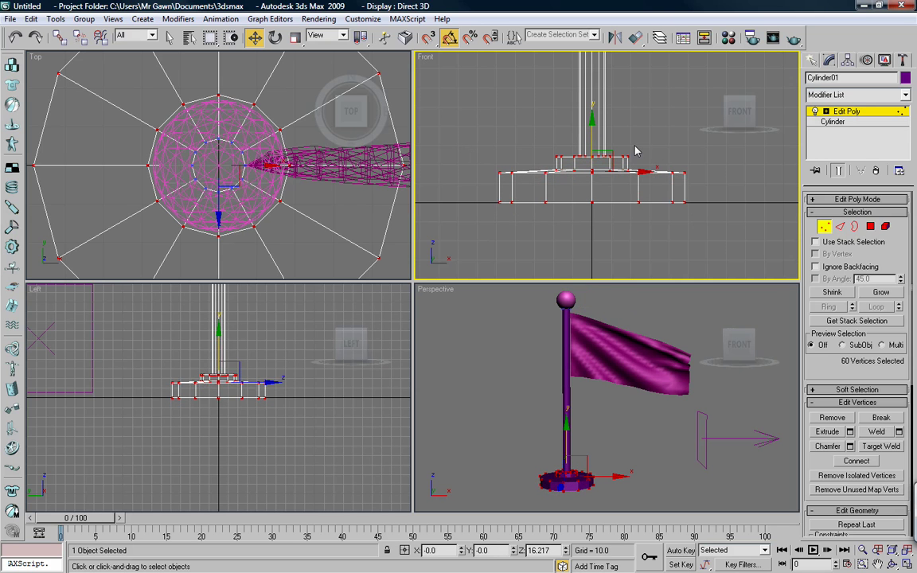
Step: Adjust the upper step vertices, lower 12 vertices, then return to maximized perspective
{"action": "left_click_drag", "start_coordinate": [573, 103], "coordinate": [490, 166]}
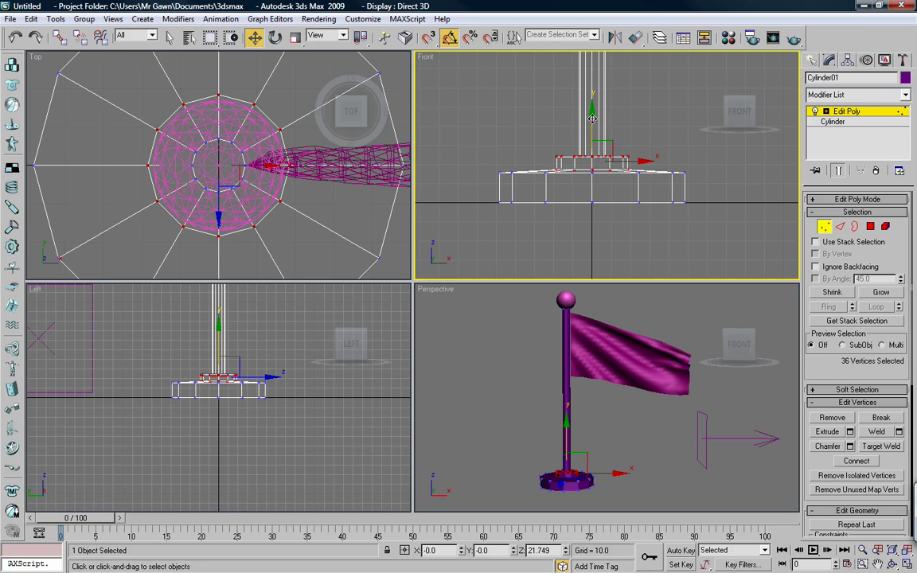
{"action": "left_click_drag", "start_coordinate": [597, 120], "coordinate": [599, 122]}
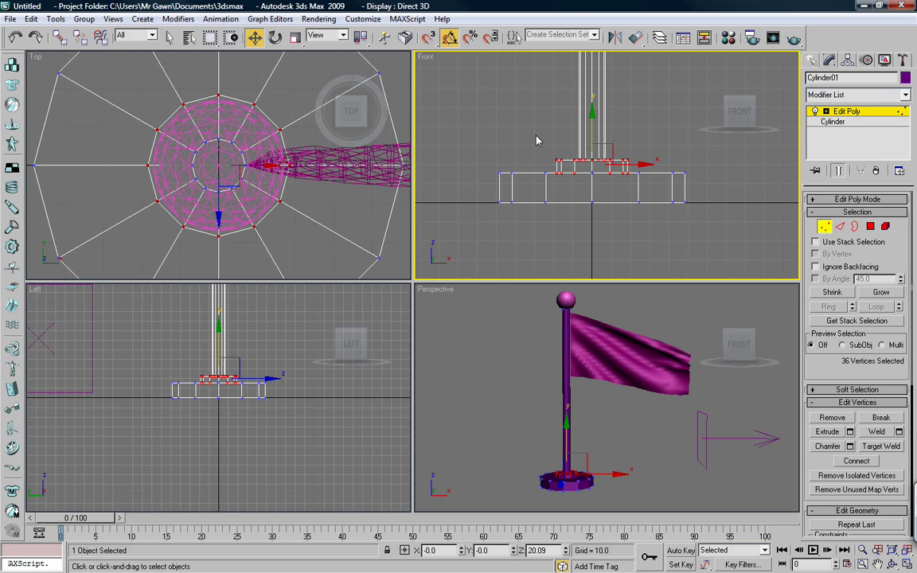
{"action": "left_click_drag", "start_coordinate": [557, 180], "coordinate": [650, 167]}
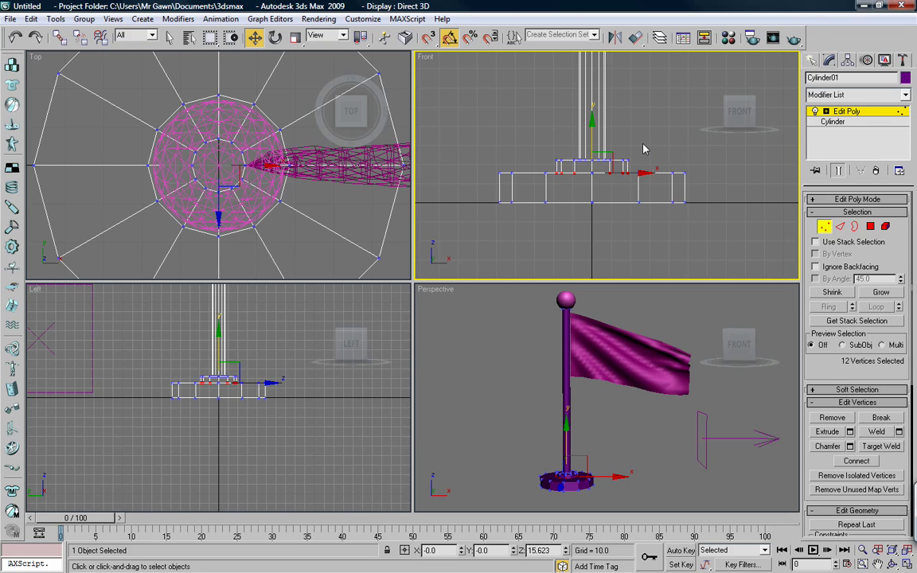
{"action": "left_click", "coordinate": [644, 148]}
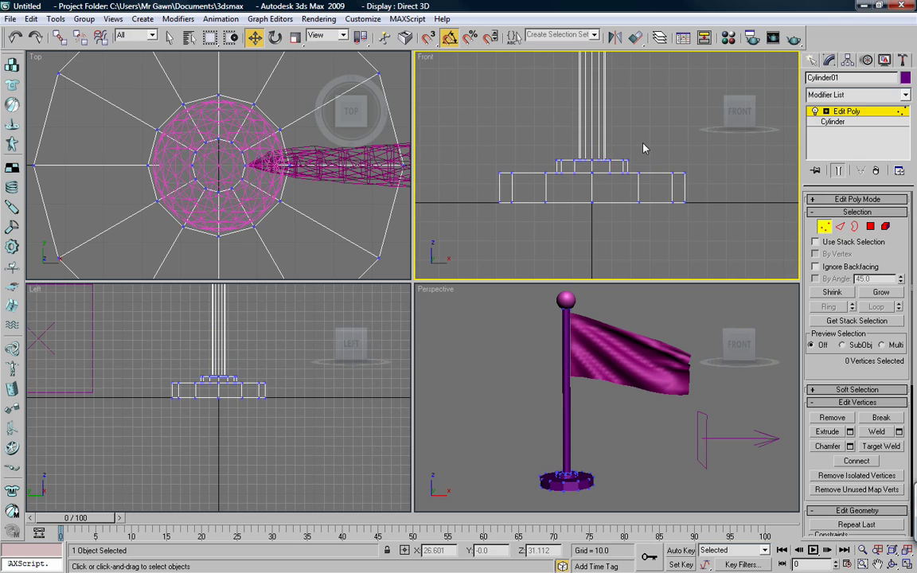
{"action": "left_click", "coordinate": [583, 318]}
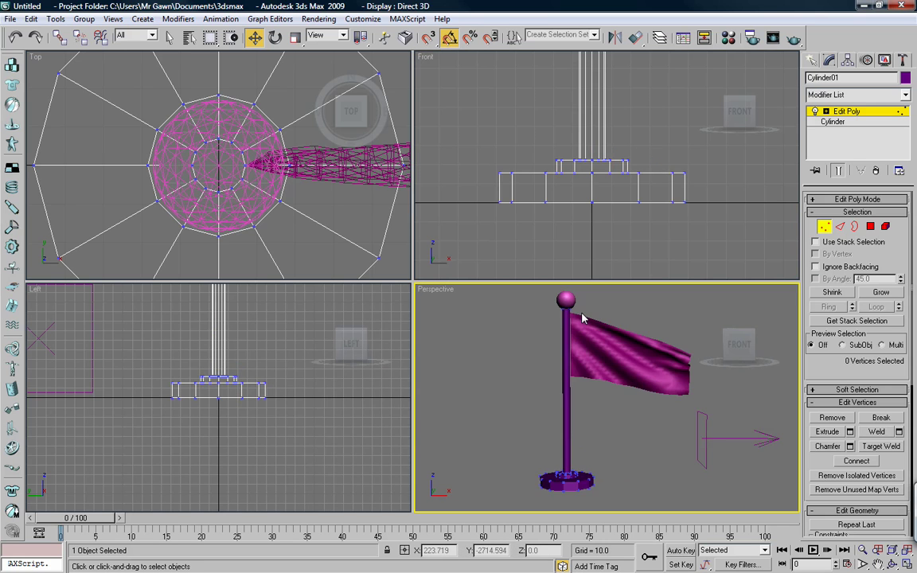
{"action": "key", "text": "alt+w"}
Step: Exit vertex mode, select the flag and add MeshSmooth above its Cloth modifier
{"action": "left_click", "coordinate": [845, 112]}
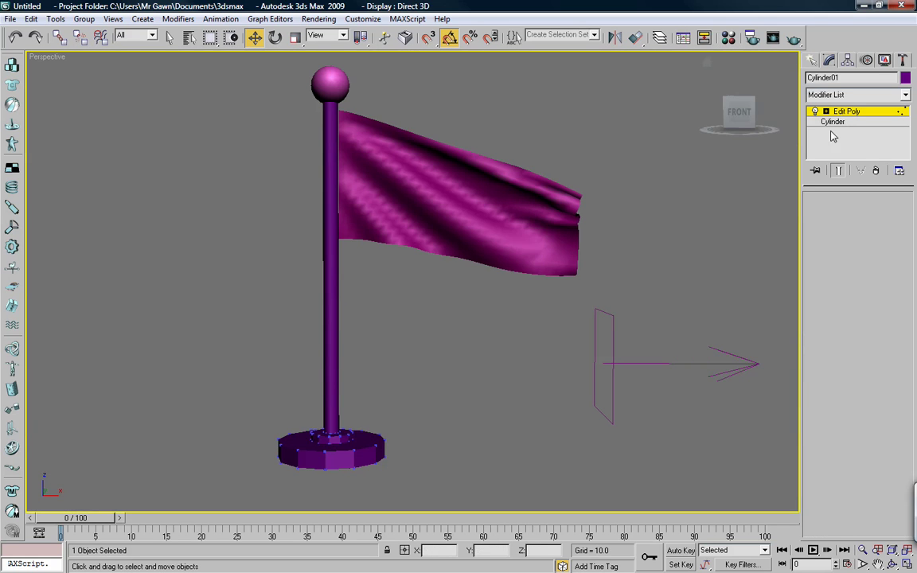
{"action": "left_click", "coordinate": [527, 251]}
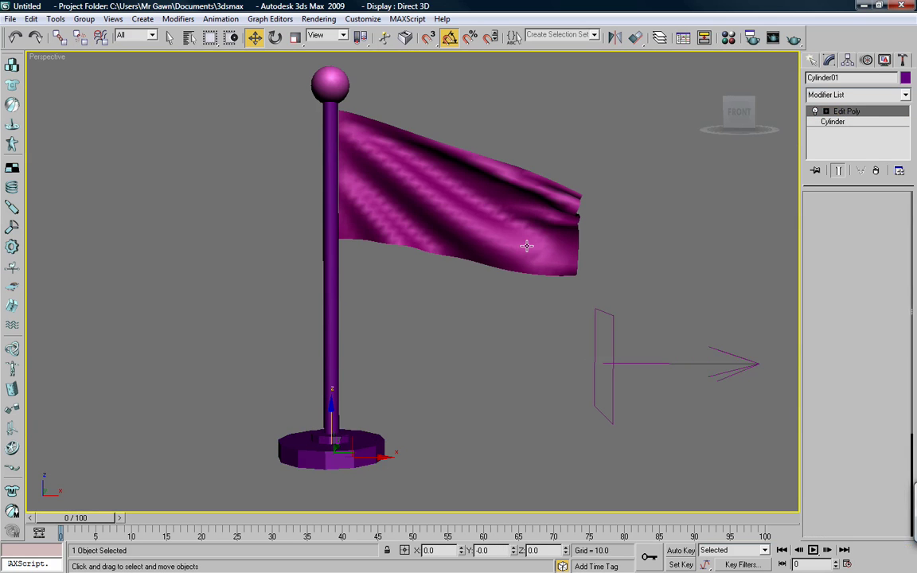
{"action": "left_click", "coordinate": [862, 95]}
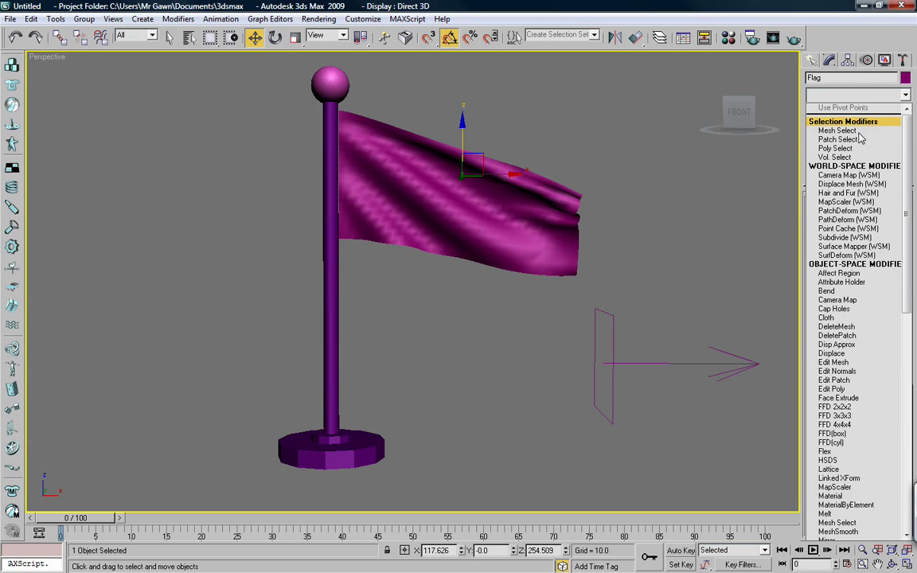
{"action": "left_click", "coordinate": [850, 532]}
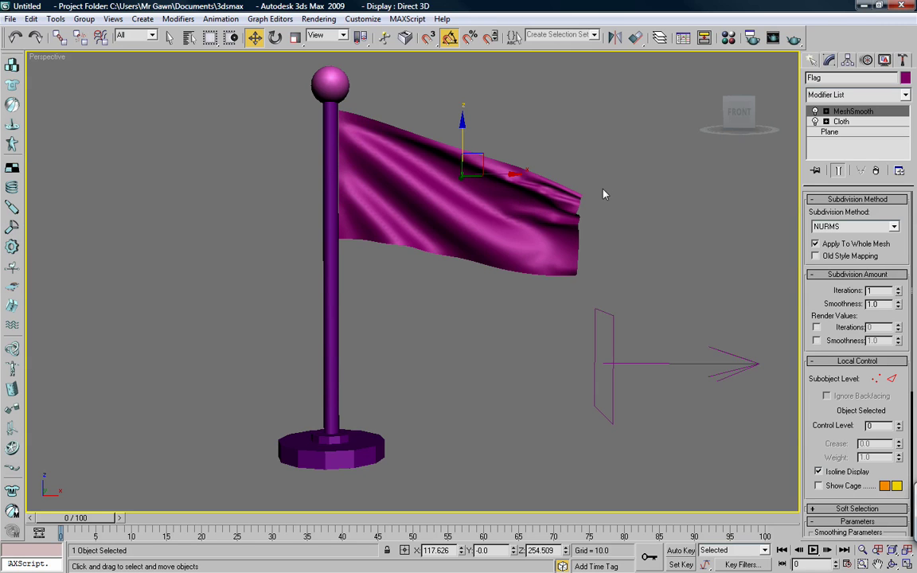
{"action": "left_click", "coordinate": [855, 99]}
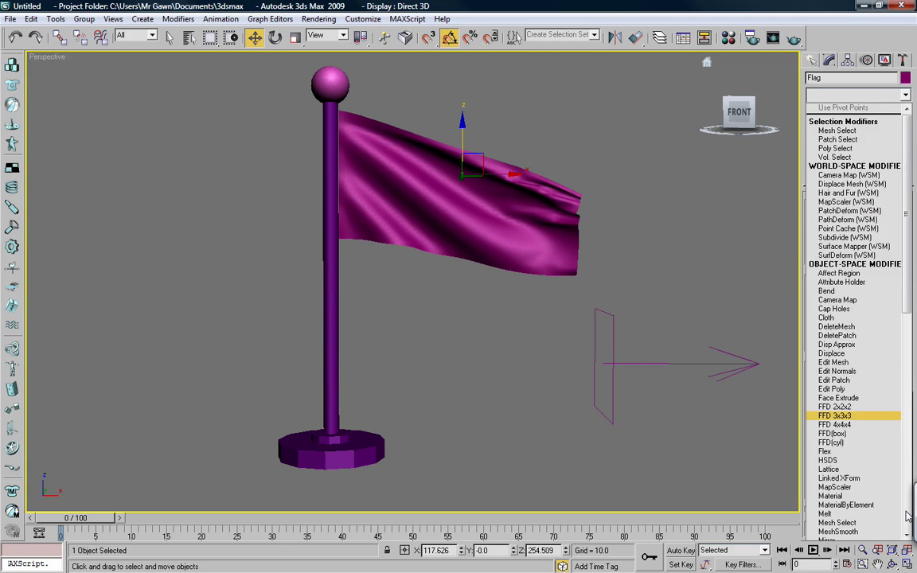
Step: Add a Shell modifier to the flag and raise Outer Amount to about 0.17
{"action": "left_click", "coordinate": [907, 516]}
{"action": "scroll", "coordinate": [907, 516], "scroll_direction": "down", "scroll_amount": 15}
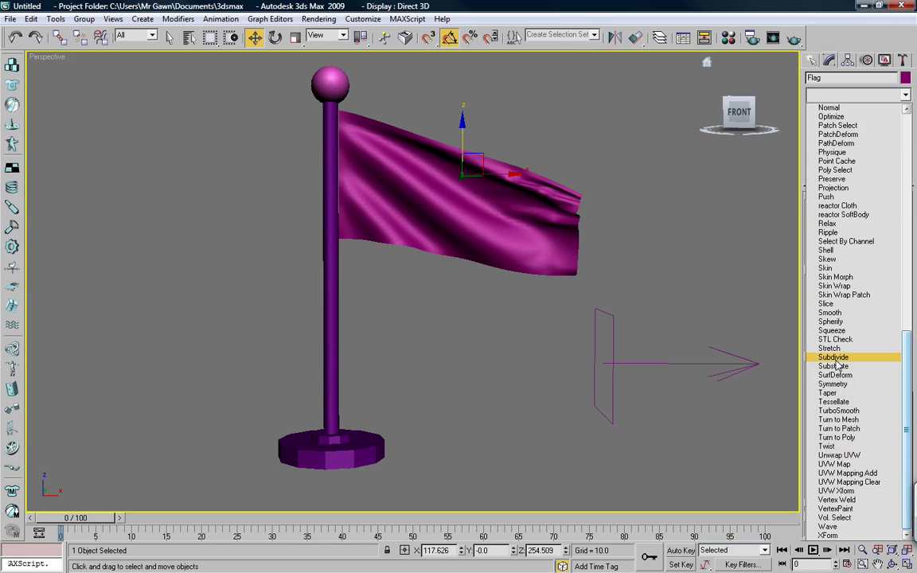
{"action": "left_click", "coordinate": [827, 250]}
{"action": "right_click", "coordinate": [898, 230]}
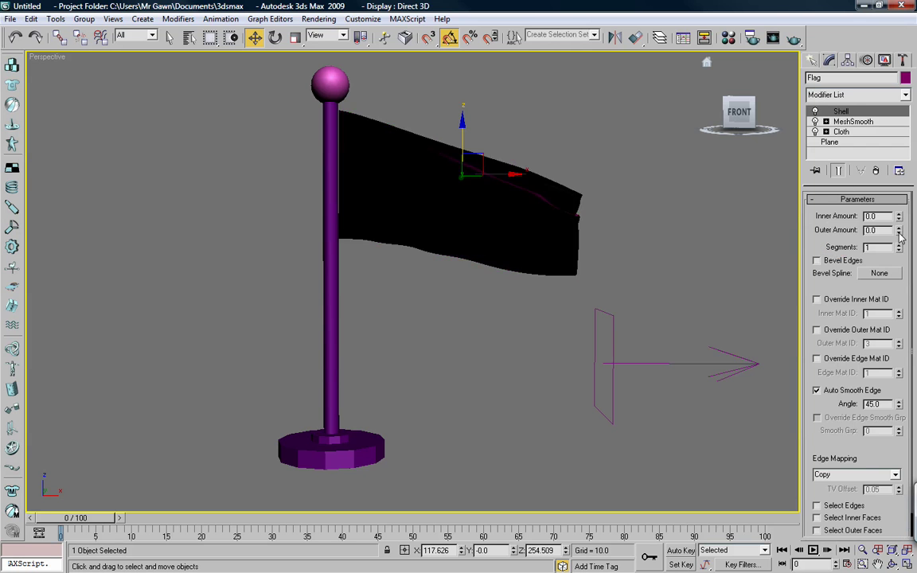
{"action": "double_click", "coordinate": [876, 230]}
{"action": "type", "text": "0.01"}
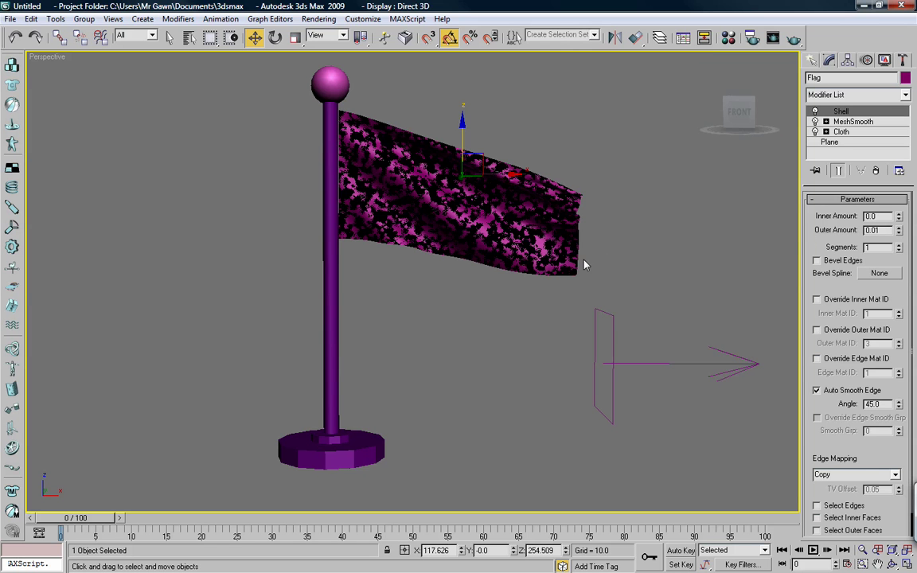
{"action": "left_click", "coordinate": [899, 229]}
{"action": "left_click", "coordinate": [899, 228]}
{"action": "left_click_drag", "start_coordinate": [900, 229], "coordinate": [900, 215]}
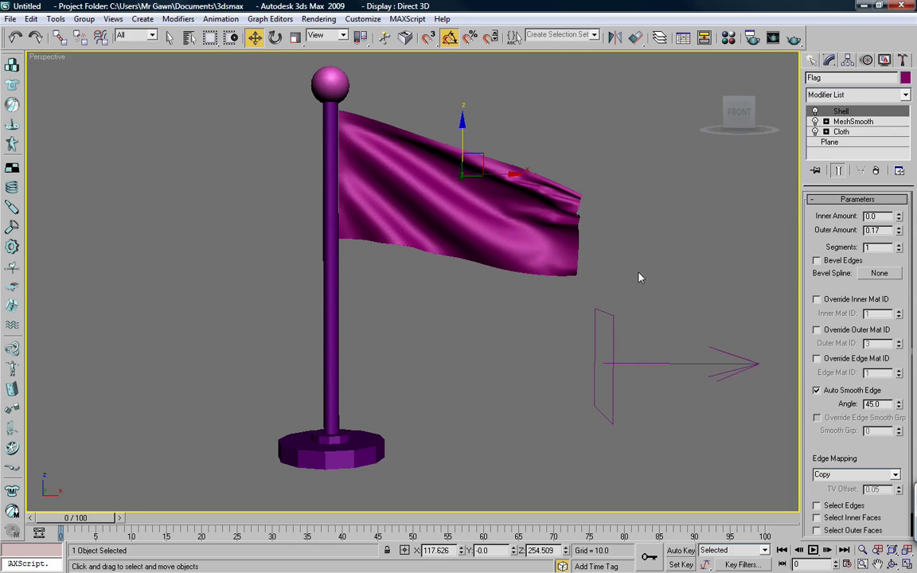
Step: Orbit edge-on around the flag, comparing the cloth with the Shell off and on
{"action": "middle_click_drag", "start_coordinate": [640, 272], "coordinate": [402, 275], "text": "alt"}
{"action": "left_click", "coordinate": [812, 112]}
{"action": "middle_click_drag", "start_coordinate": [458, 214], "coordinate": [534, 223], "text": "alt"}
{"action": "middle_click_drag", "start_coordinate": [425, 180], "coordinate": [466, 261]}
{"action": "scroll", "coordinate": [465, 263], "scroll_direction": "up", "scroll_amount": 5}
{"action": "scroll", "coordinate": [450, 283], "scroll_direction": "down", "scroll_amount": 5}
{"action": "scroll", "coordinate": [442, 297], "scroll_direction": "up", "scroll_amount": 4}
{"action": "mouse_move", "coordinate": [444, 297]}
{"action": "middle_mouse_down", "text": "alt"}
{"action": "mouse_move", "coordinate": [400, 297]}
{"action": "mouse_move", "coordinate": [436, 294]}
{"action": "middle_mouse_up", "text": "alt"}
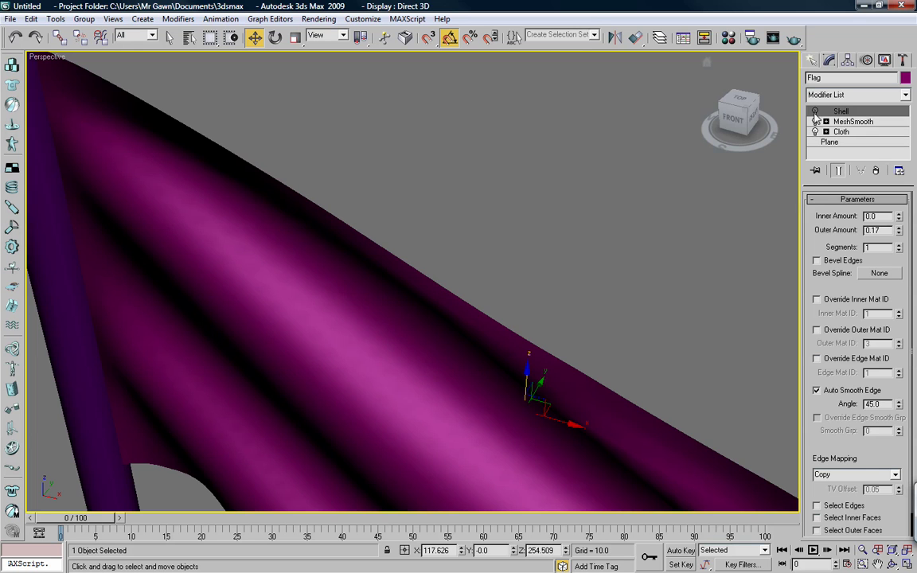
{"action": "left_click", "coordinate": [814, 111]}
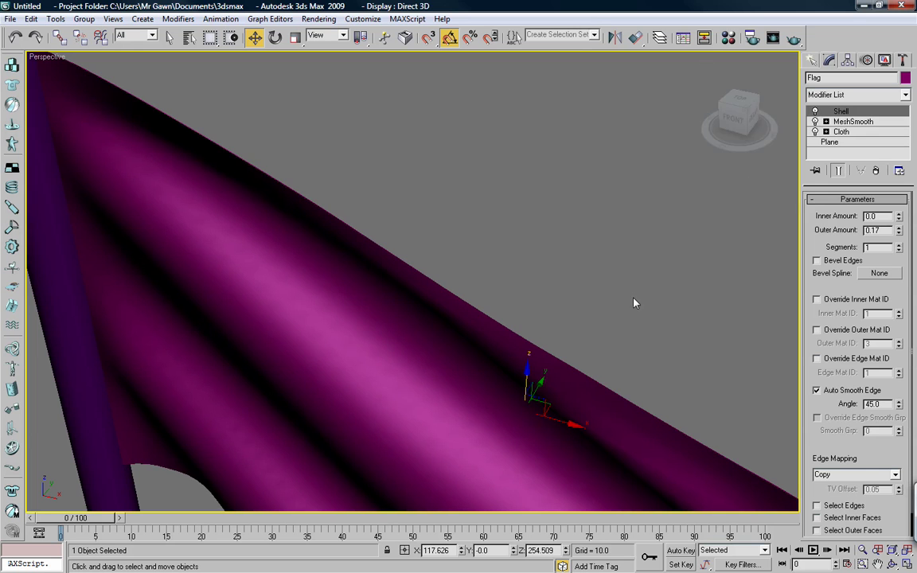
Step: Set Shell Outer Amount to 1.0, show edged faces, and compare with Shell toggled
{"action": "key", "text": "Return"}
{"action": "type", "text": "1"}
{"action": "key", "text": "Return"}
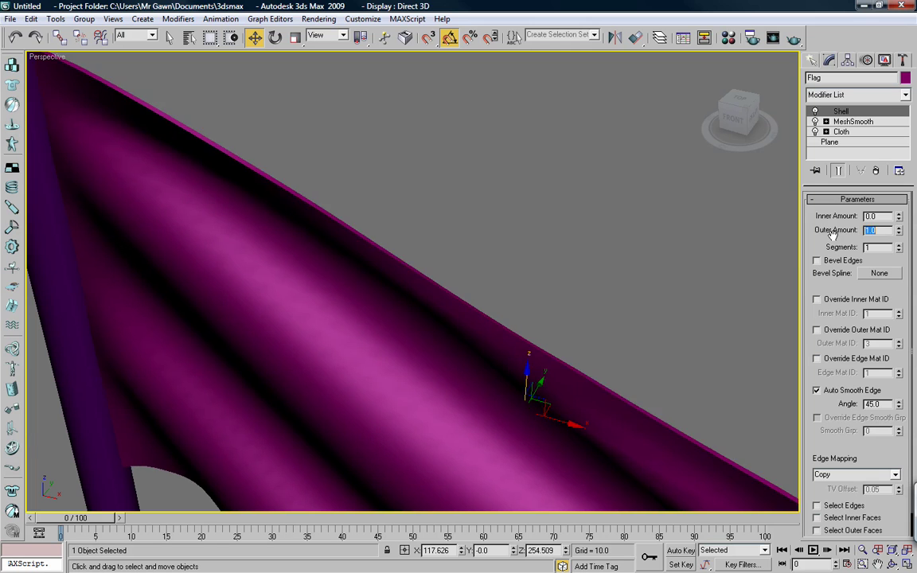
{"action": "middle_click_drag", "start_coordinate": [606, 352], "coordinate": [470, 267], "text": "alt"}
{"action": "key", "text": "F4"}
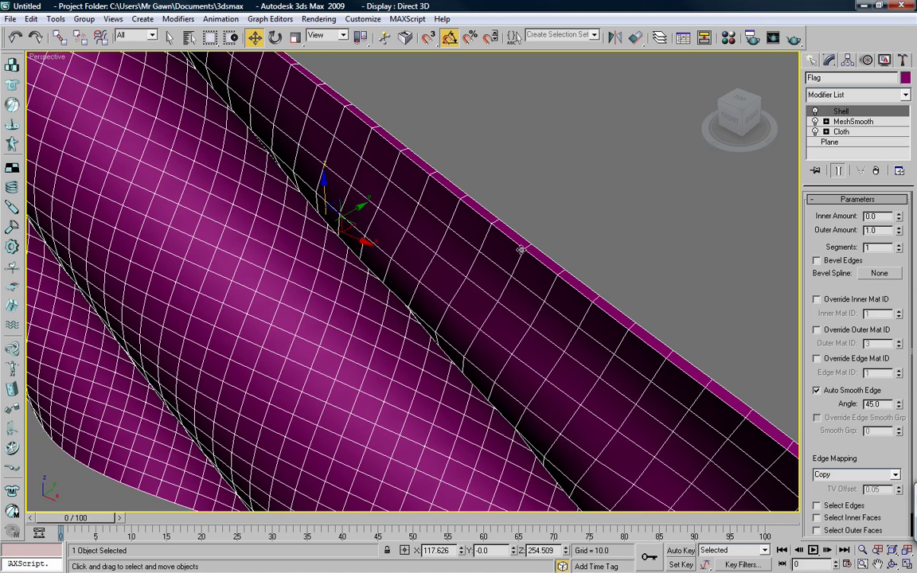
{"action": "left_click", "coordinate": [814, 112]}
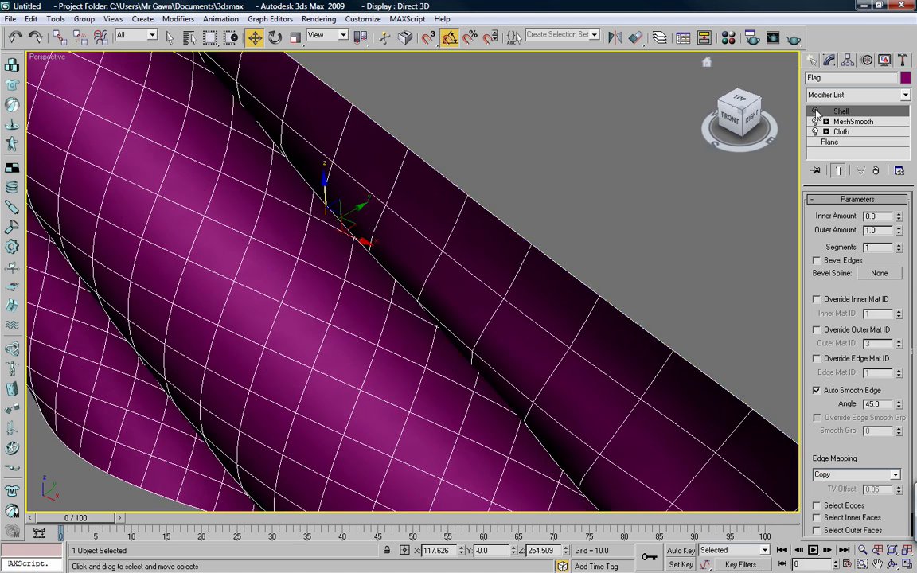
{"action": "left_click", "coordinate": [814, 111]}
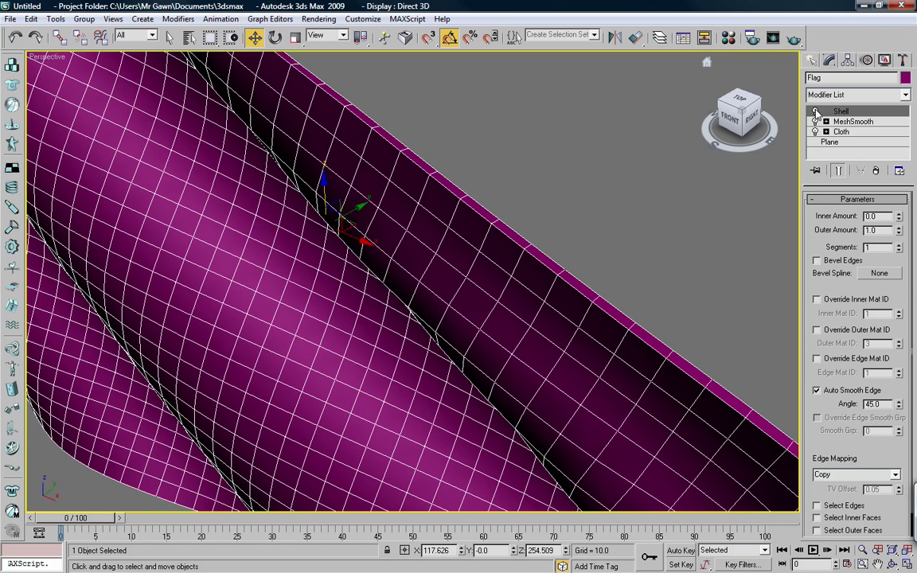
{"action": "left_click", "coordinate": [814, 111]}
{"action": "left_click", "coordinate": [814, 111]}
Step: Reduce Outer Amount to 0.36, test inner thickness, and view flag and pole from front
{"action": "left_click_drag", "start_coordinate": [899, 232], "coordinate": [891, 223]}
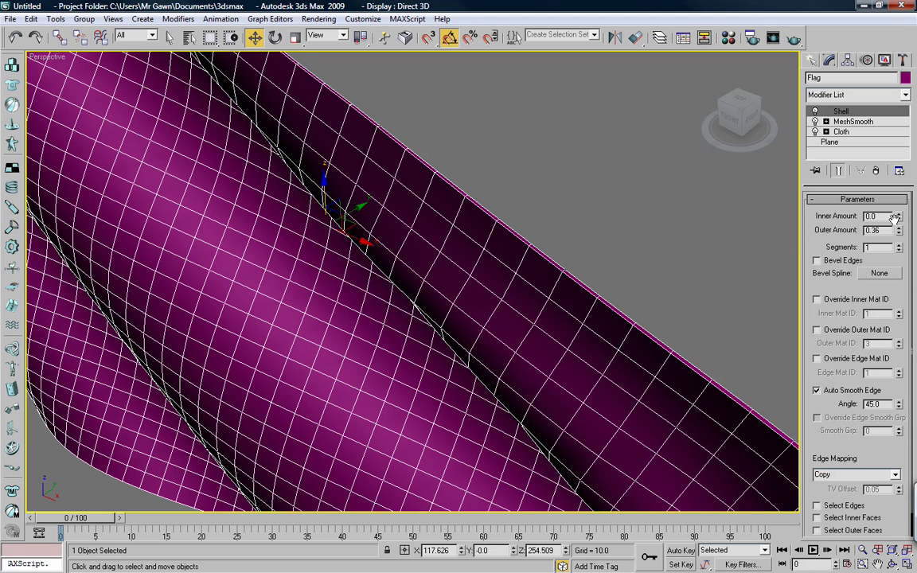
{"action": "mouse_move", "coordinate": [898, 215]}
{"action": "left_mouse_down"}
{"action": "mouse_move", "coordinate": [897, 229]}
{"action": "mouse_move", "coordinate": [903, 221]}
{"action": "left_mouse_up"}
{"action": "scroll", "coordinate": [581, 298], "scroll_direction": "down", "scroll_amount": 3}
{"action": "middle_click_drag", "start_coordinate": [510, 309], "coordinate": [546, 278], "text": "alt"}
{"action": "scroll", "coordinate": [528, 265], "scroll_direction": "down", "scroll_amount": 4}
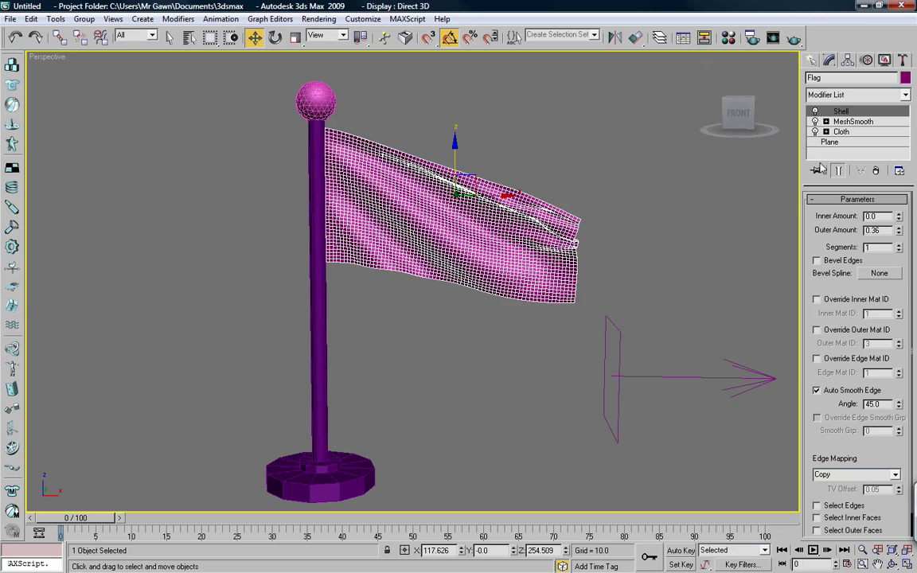
Step: Hide edged faces, reselect the flag and open its Cloth modifier
{"action": "key", "text": "F4"}
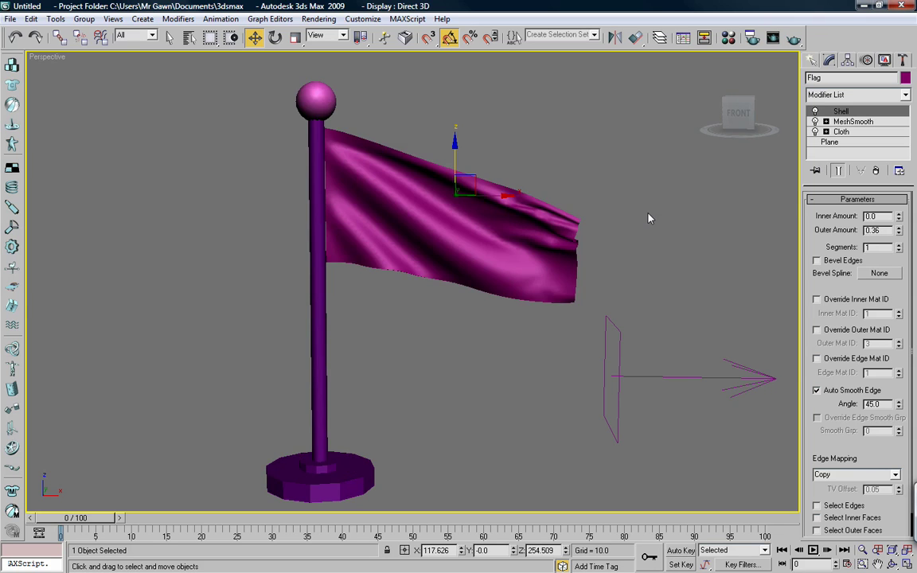
{"action": "left_click", "coordinate": [649, 260]}
{"action": "left_click", "coordinate": [541, 261]}
{"action": "left_click", "coordinate": [842, 132]}
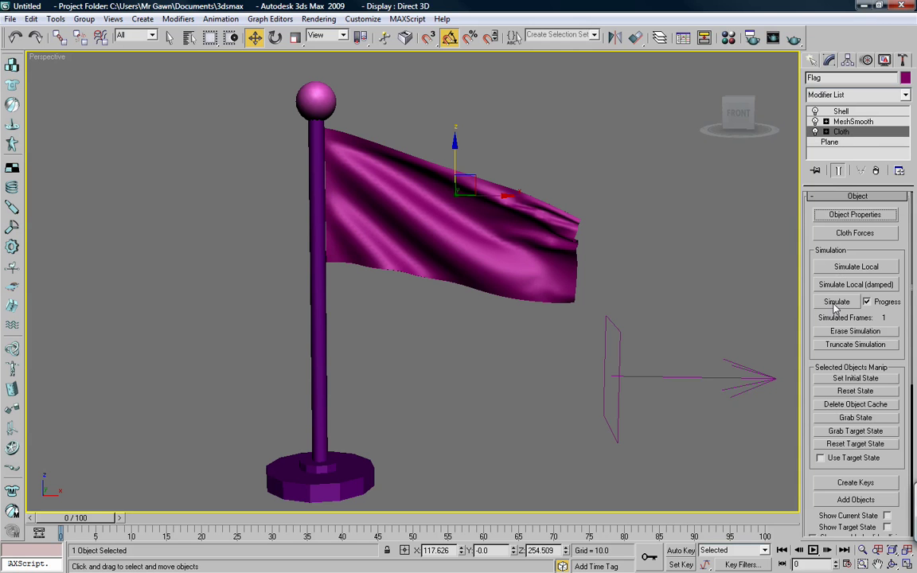
Step: Set the animation End Time to 300 in Time Configuration, then reselect the flag's Cloth
{"action": "left_click", "coordinate": [848, 564]}
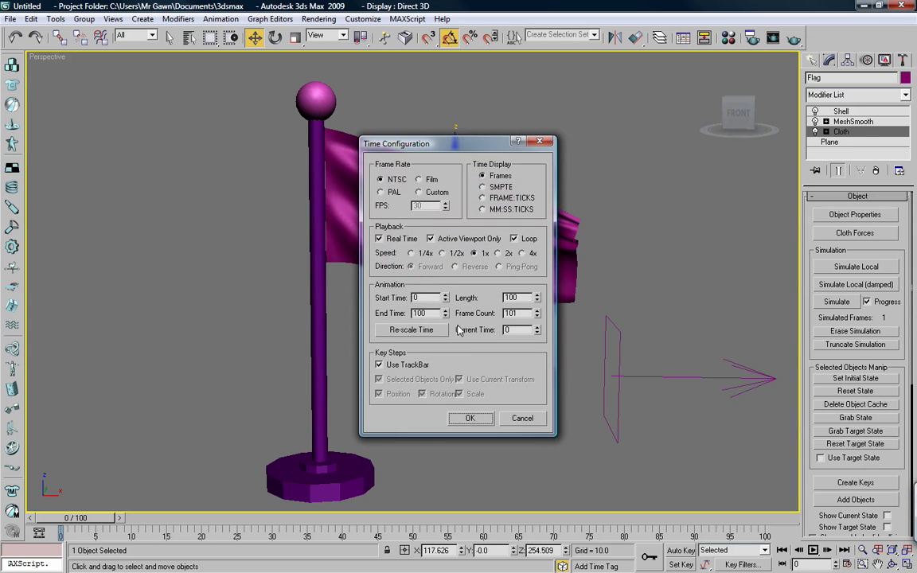
{"action": "left_click_drag", "start_coordinate": [431, 312], "coordinate": [405, 318]}
{"action": "type", "text": "300"}
{"action": "key", "text": "Return"}
{"action": "left_click", "coordinate": [471, 418]}
{"action": "left_click", "coordinate": [779, 345]}
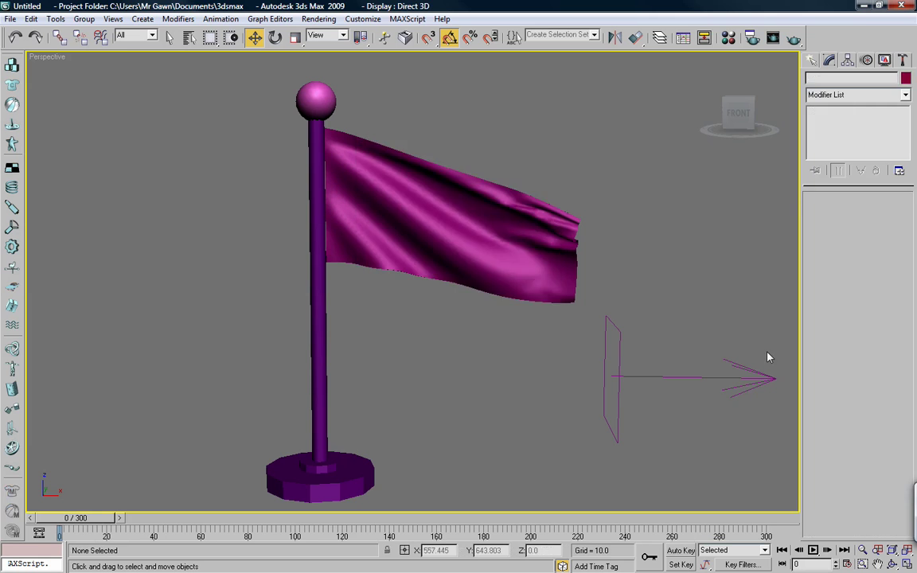
{"action": "left_click", "coordinate": [483, 210]}
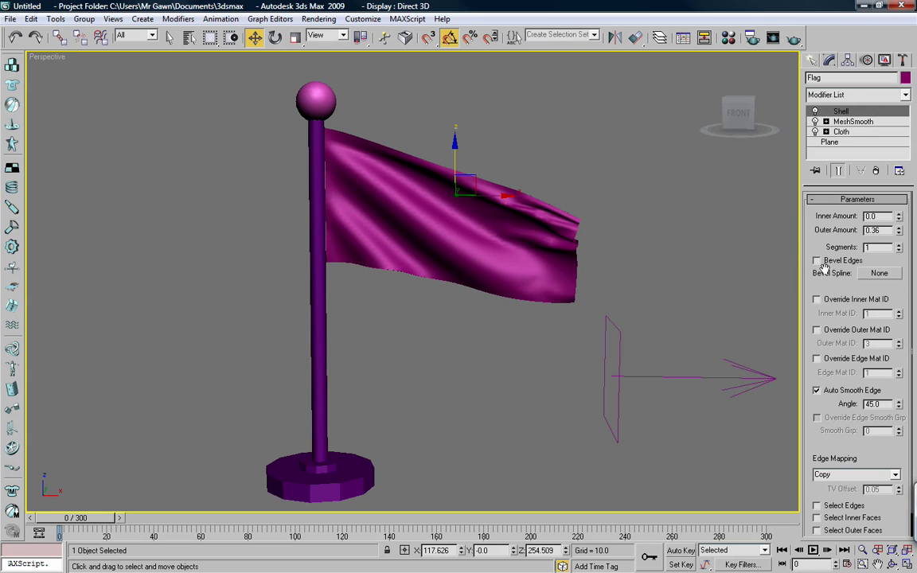
{"action": "left_click", "coordinate": [843, 132]}
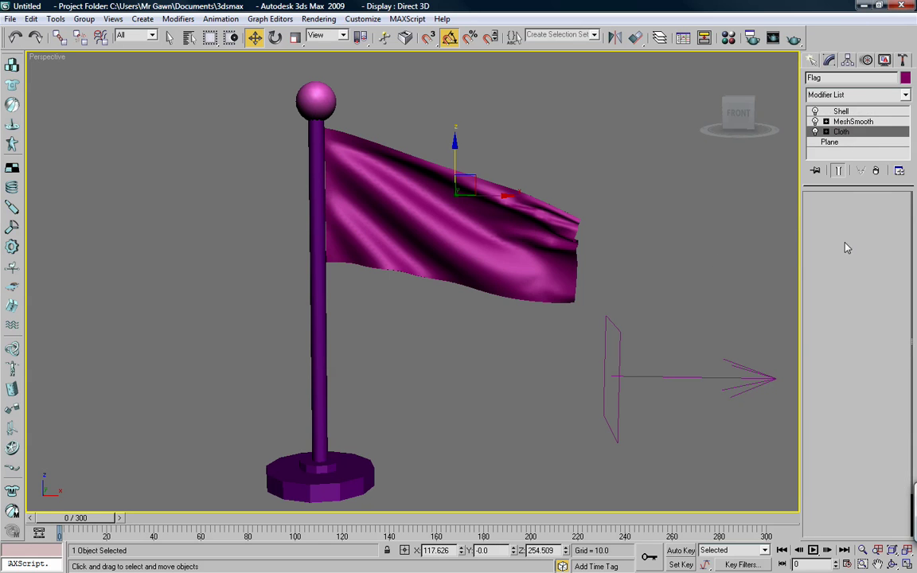
Step: Run the Cloth simulation over all 300 frames, deselect the flag, and play back the waving
{"action": "left_click", "coordinate": [836, 303]}
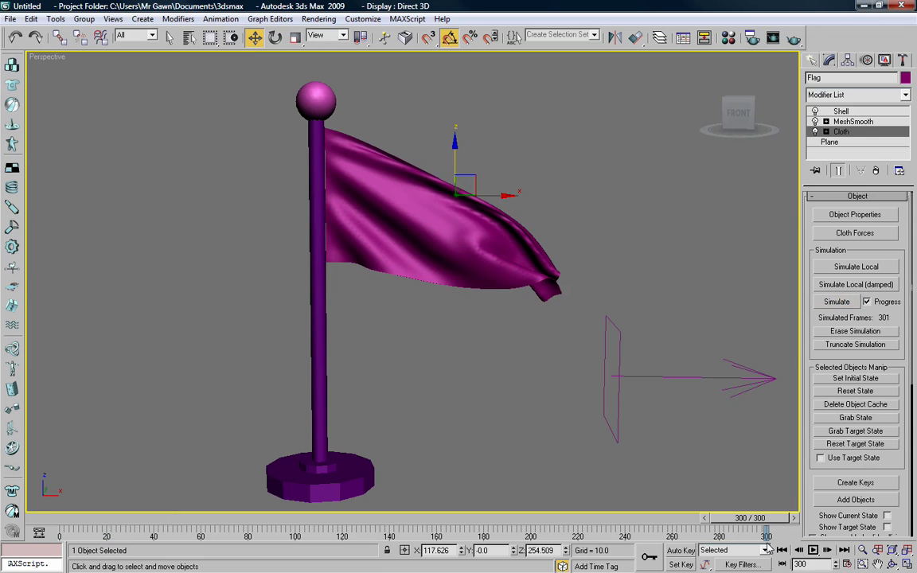
{"action": "left_click", "coordinate": [714, 487]}
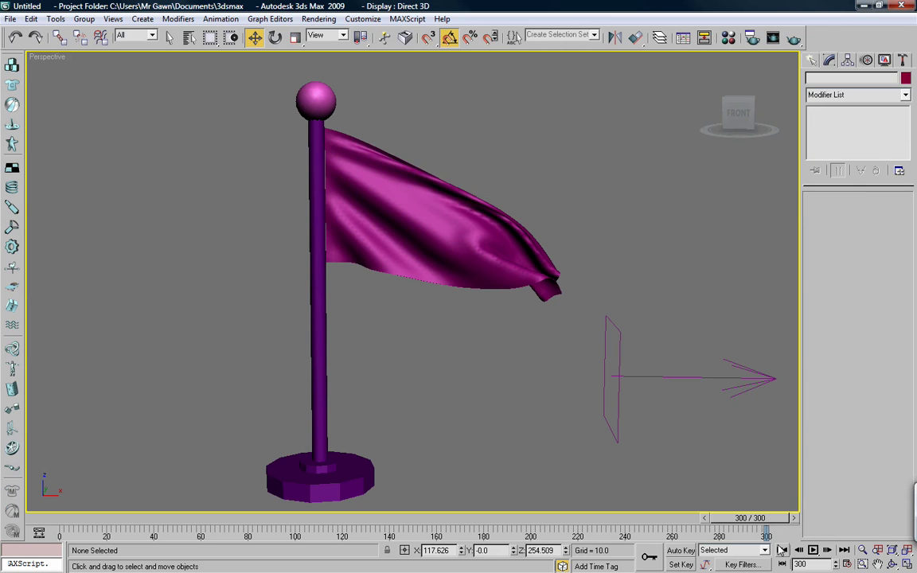
{"action": "left_click", "coordinate": [811, 549]}
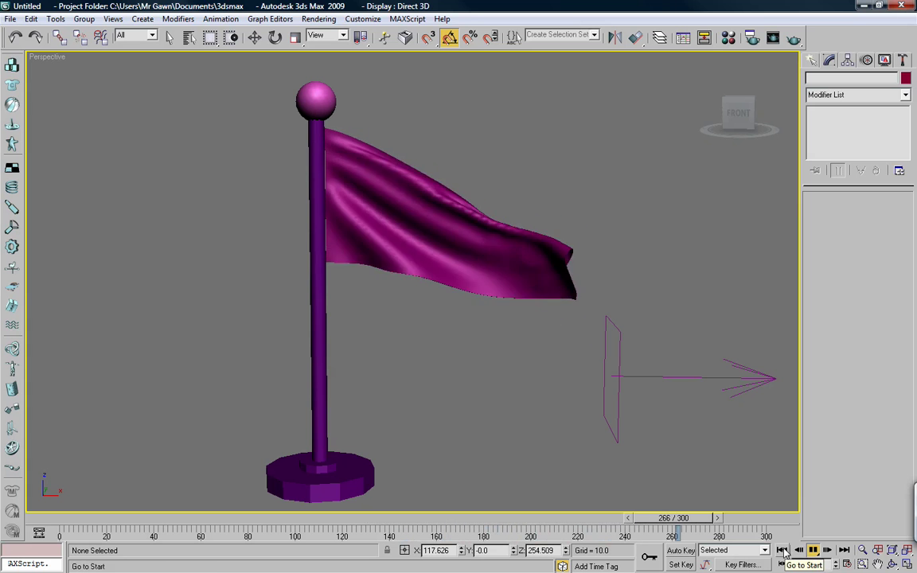
{"action": "left_click", "coordinate": [781, 549]}
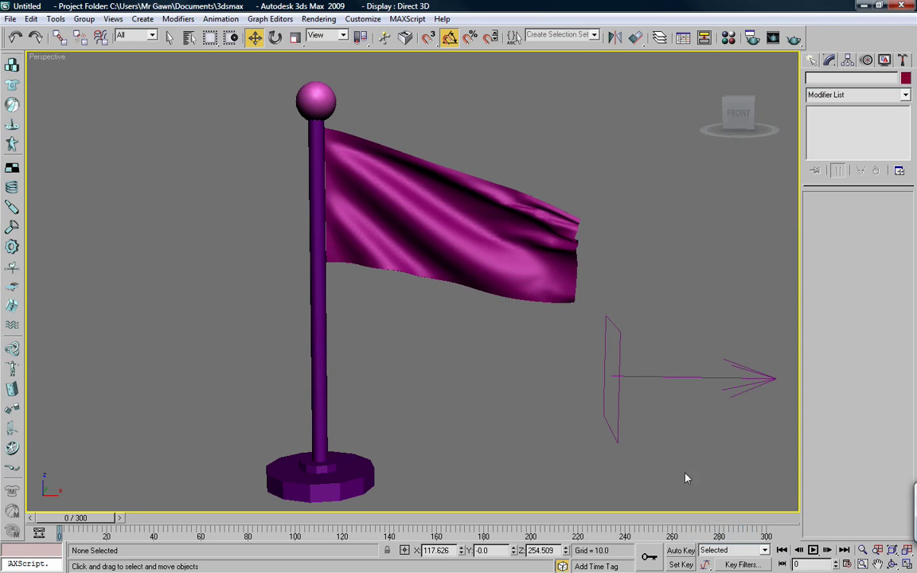